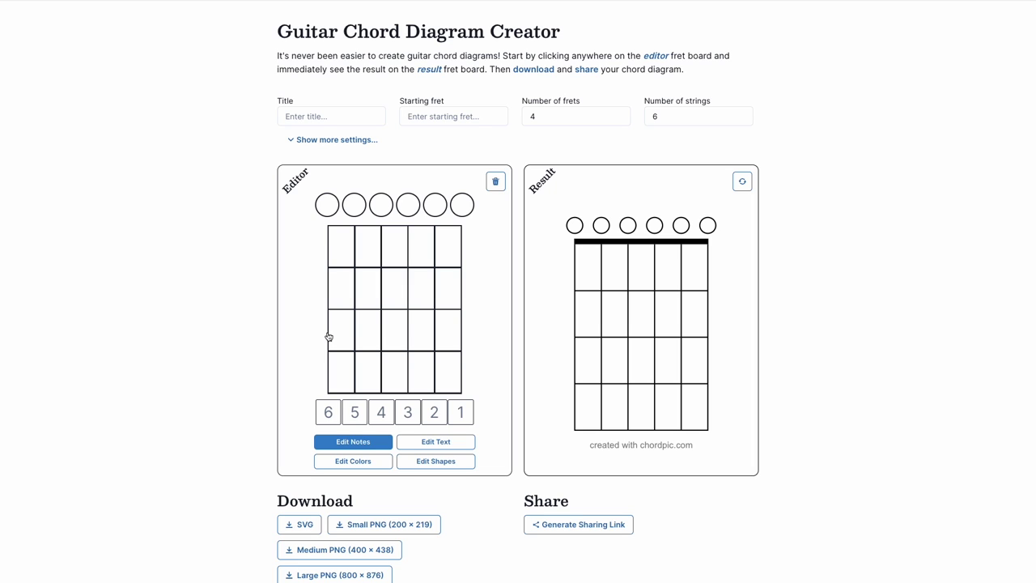
- Place dots at string 6 fret 3, string 5 fret 2 and string 1 fret 3, then try and remove a string 2 dot
{"action": "left_click", "coordinate": [328, 333]}
{"action": "left_click", "coordinate": [355, 291]}
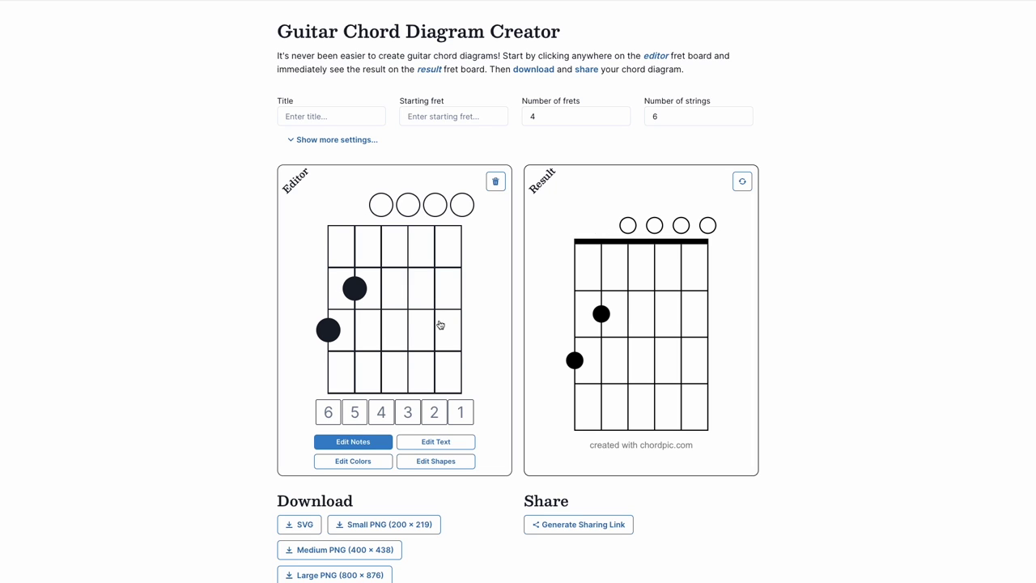
{"action": "left_click", "coordinate": [461, 330]}
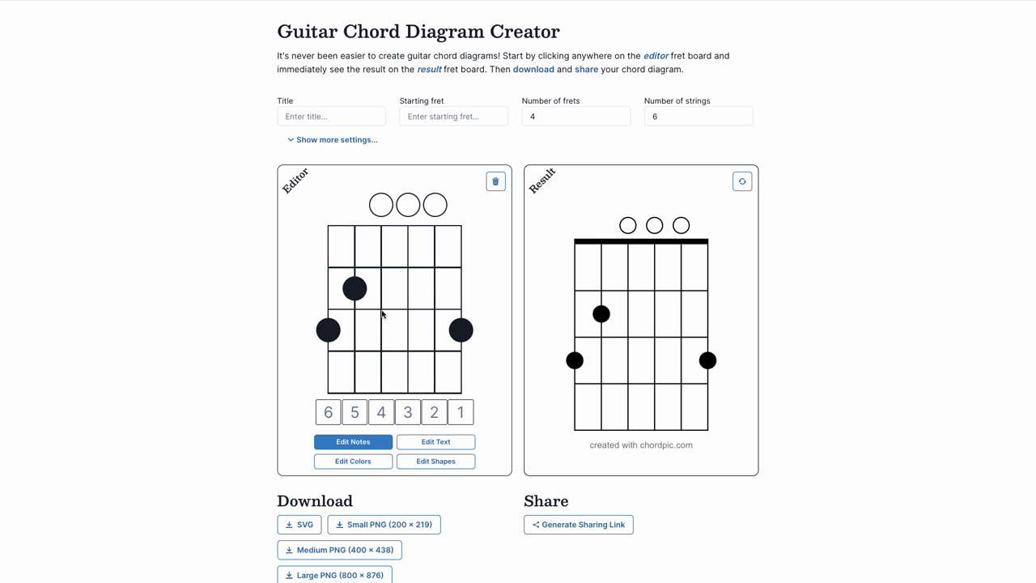
{"action": "left_click", "coordinate": [435, 340]}
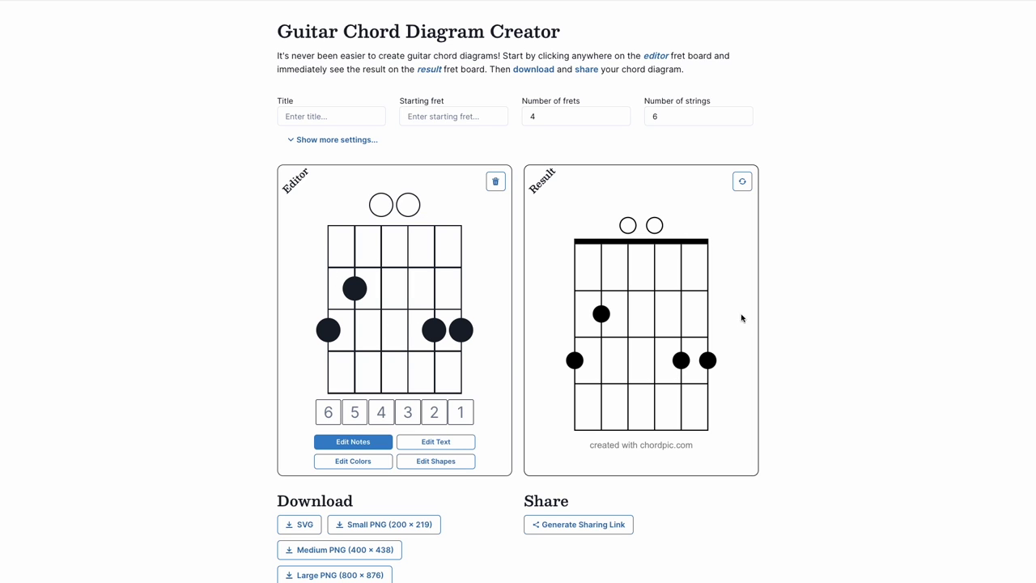
{"action": "left_click", "coordinate": [435, 333]}
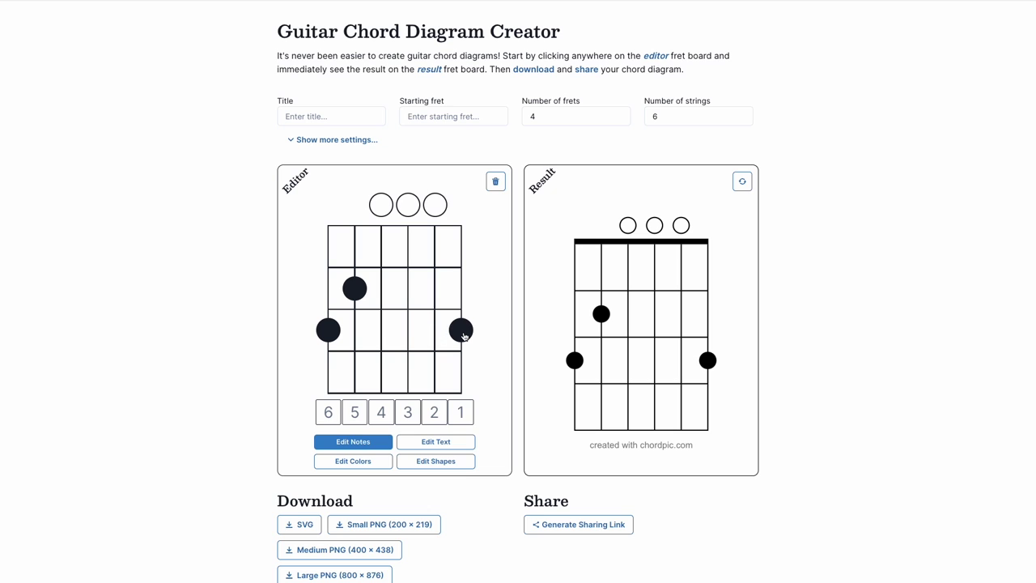
{"action": "left_click", "coordinate": [464, 336]}
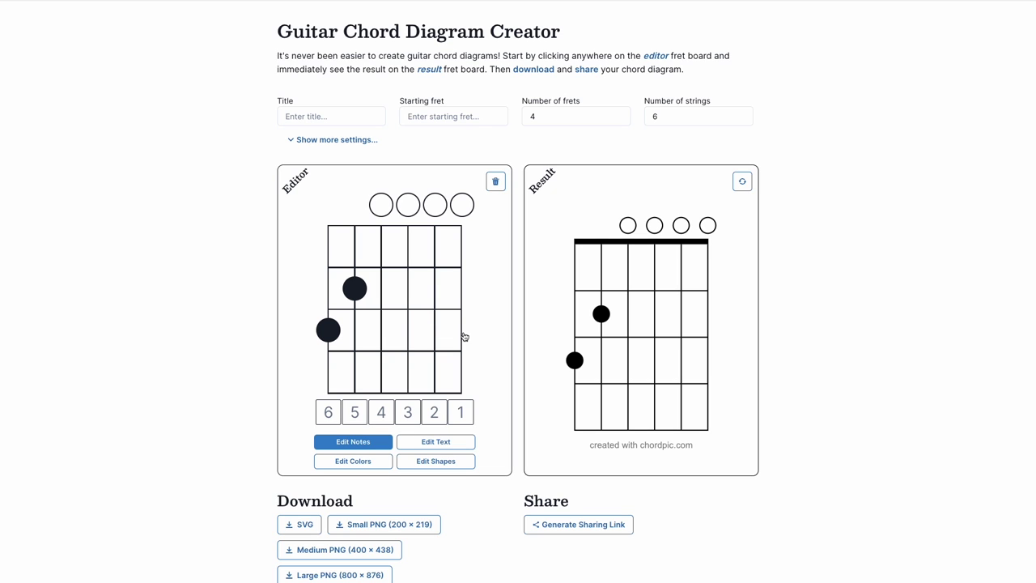
- Rework the G shape to keep string 6 fret 3 and add string 3 fret 2, leaving strings 4 and 2 open
{"action": "left_click", "coordinate": [365, 296]}
{"action": "left_click", "coordinate": [361, 291]}
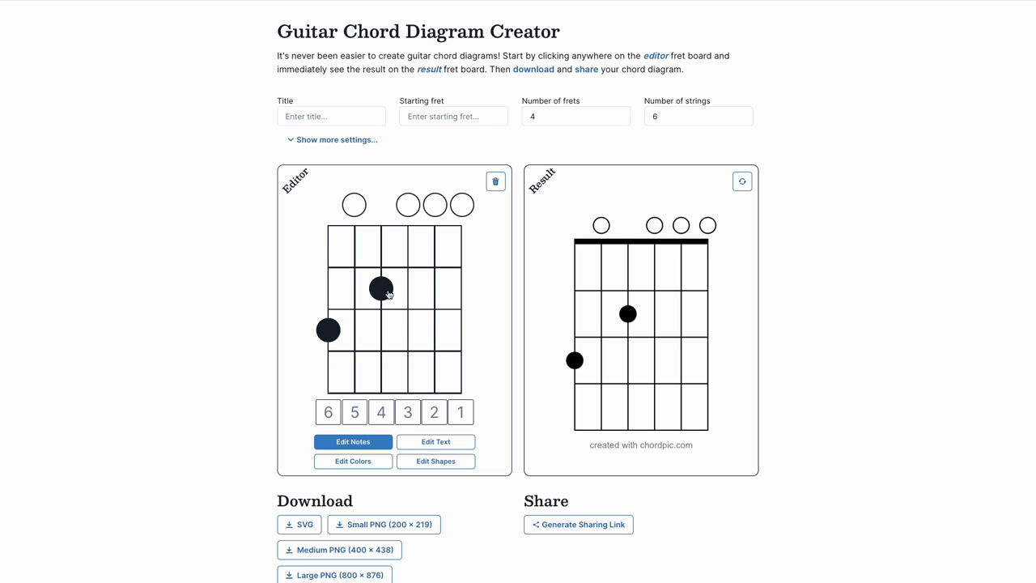
{"action": "left_click", "coordinate": [382, 289]}
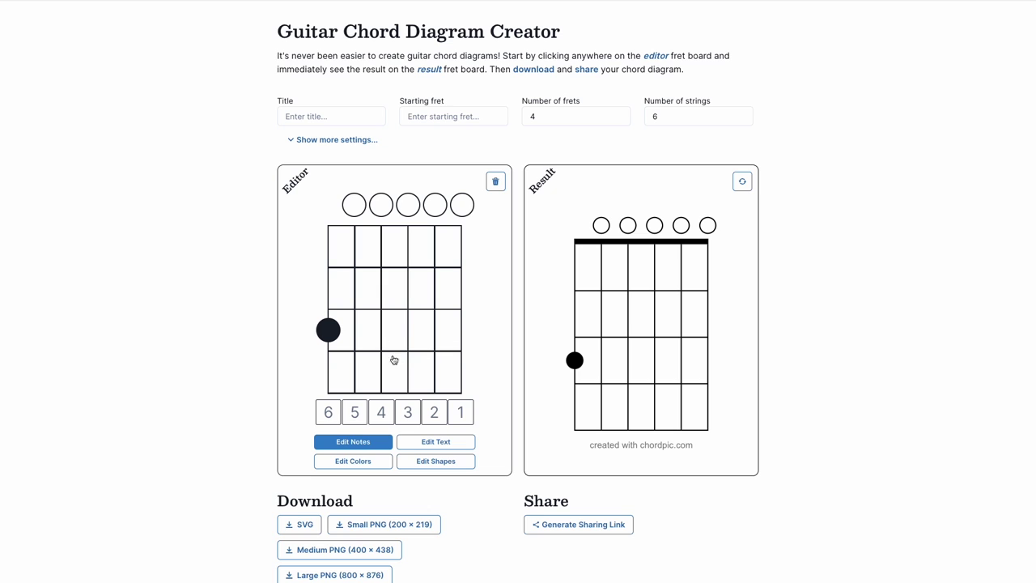
{"action": "left_click", "coordinate": [331, 339]}
{"action": "left_click", "coordinate": [329, 340]}
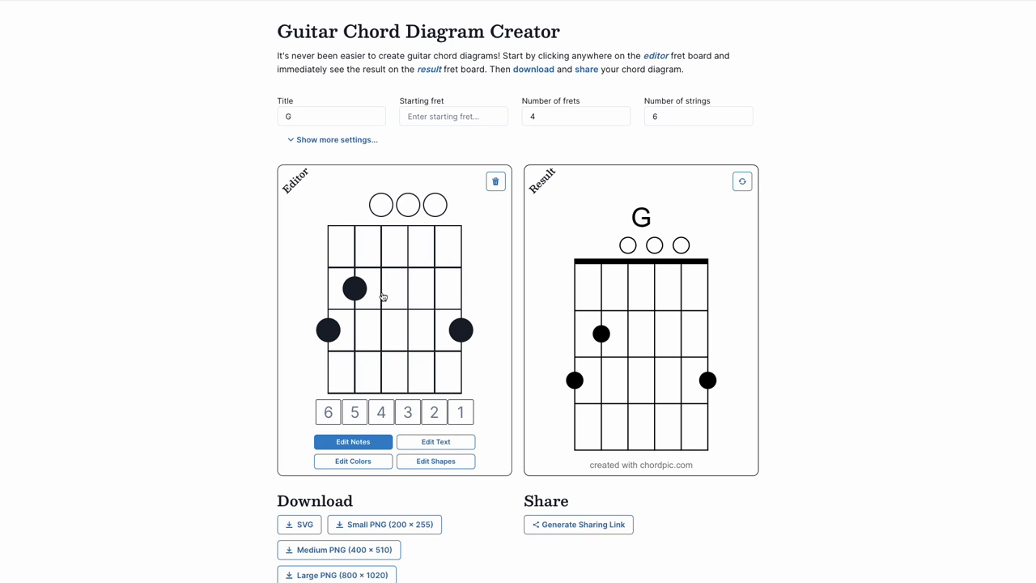
{"action": "left_click", "coordinate": [408, 290]}
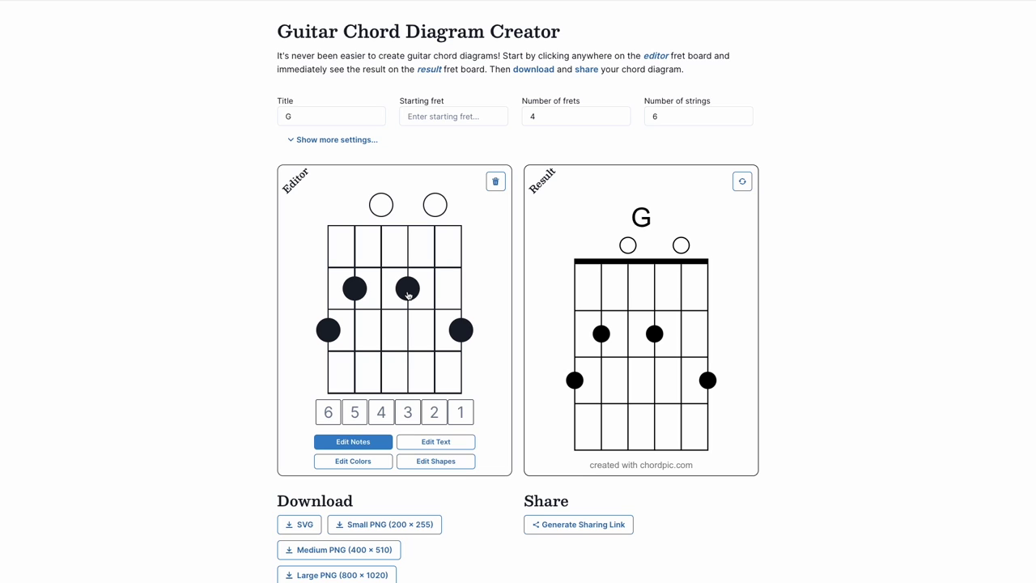
{"action": "left_click", "coordinate": [417, 298]}
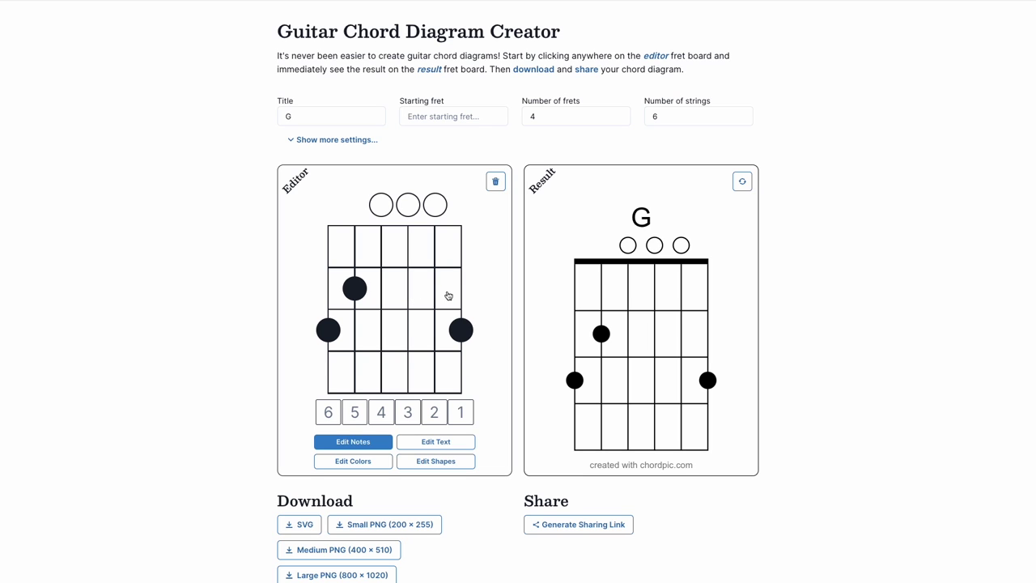
{"action": "left_click", "coordinate": [411, 298]}
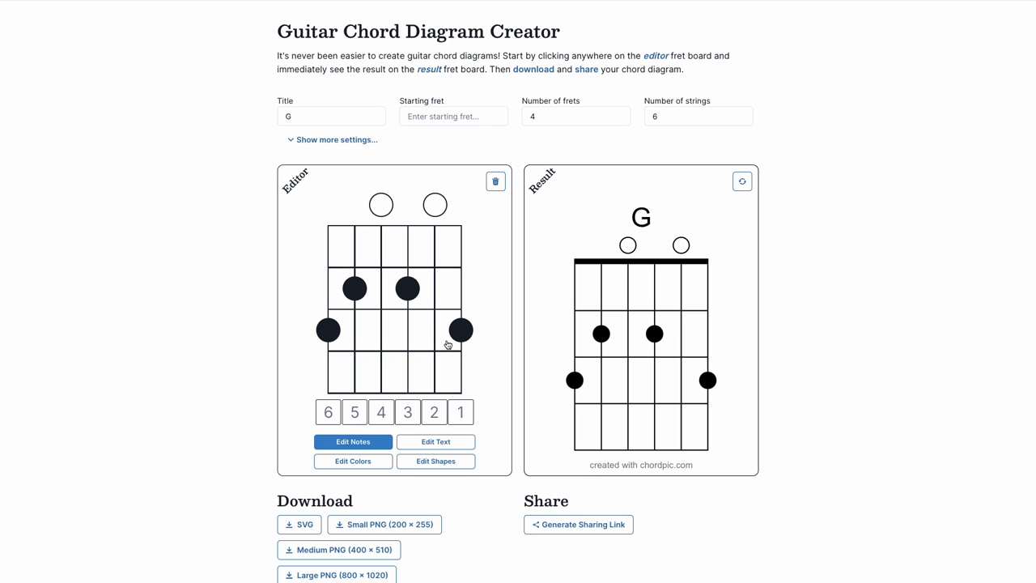
{"action": "left_click", "coordinate": [441, 448]}
- Label the G chord's dots 1, 3, 9 and 1 on strings 6, 5, 3 and 1
{"action": "left_click", "coordinate": [327, 329]}
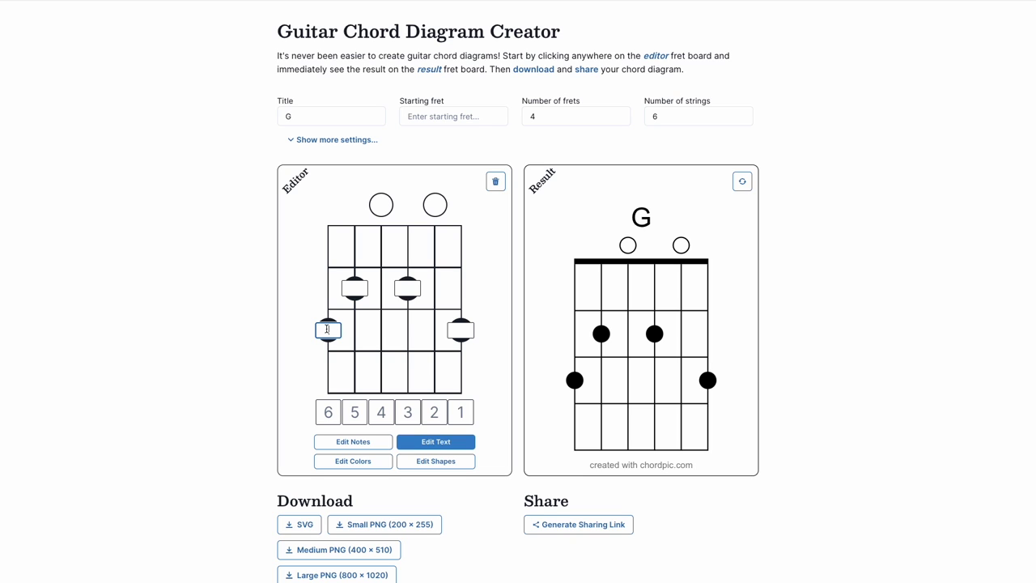
{"action": "left_click", "coordinate": [355, 289]}
{"action": "type", "text": "3"}
{"action": "left_click", "coordinate": [409, 289]}
{"action": "type", "text": "9"}
{"action": "left_click", "coordinate": [458, 332]}
{"action": "type", "text": "1"}
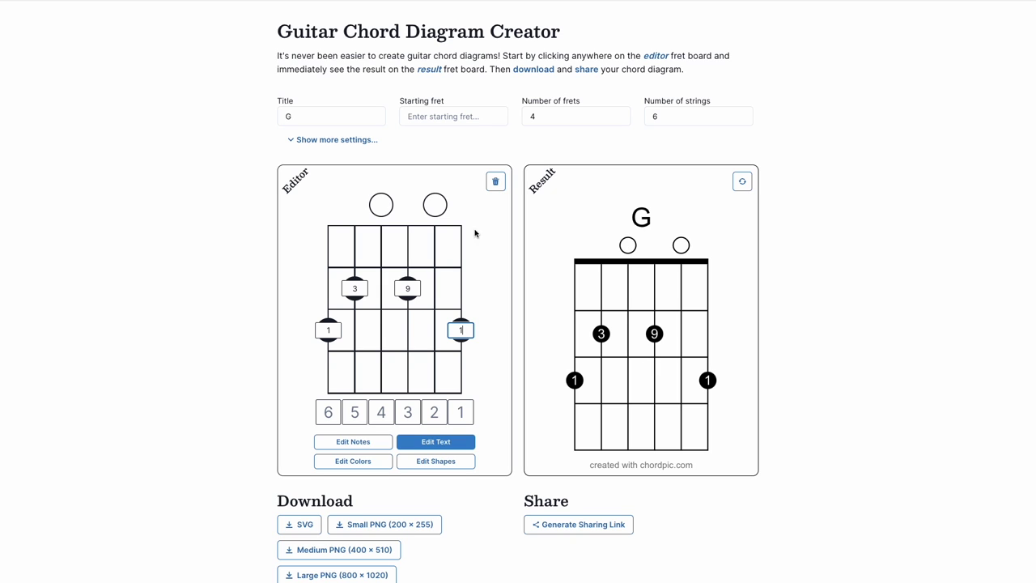
- Toggle strings 5 and 3 between muted and open, leaving both open
{"action": "left_click", "coordinate": [381, 209]}
{"action": "left_click", "coordinate": [380, 209]}
{"action": "left_click", "coordinate": [438, 209]}
{"action": "left_click", "coordinate": [438, 209]}
{"action": "left_click", "coordinate": [378, 212]}
{"action": "left_click", "coordinate": [386, 215]}
- Rename the chord Gadd9 and mute strings 2 and 1, removing the string 1 dot
{"action": "left_click", "coordinate": [339, 113]}
{"action": "type", "text": "add"}
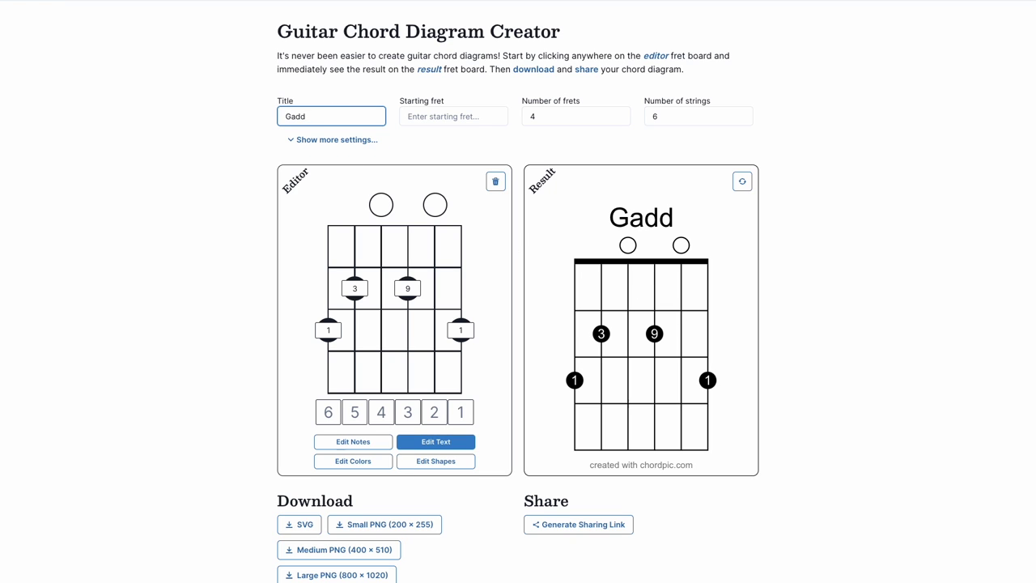
{"action": "type", "text": "9"}
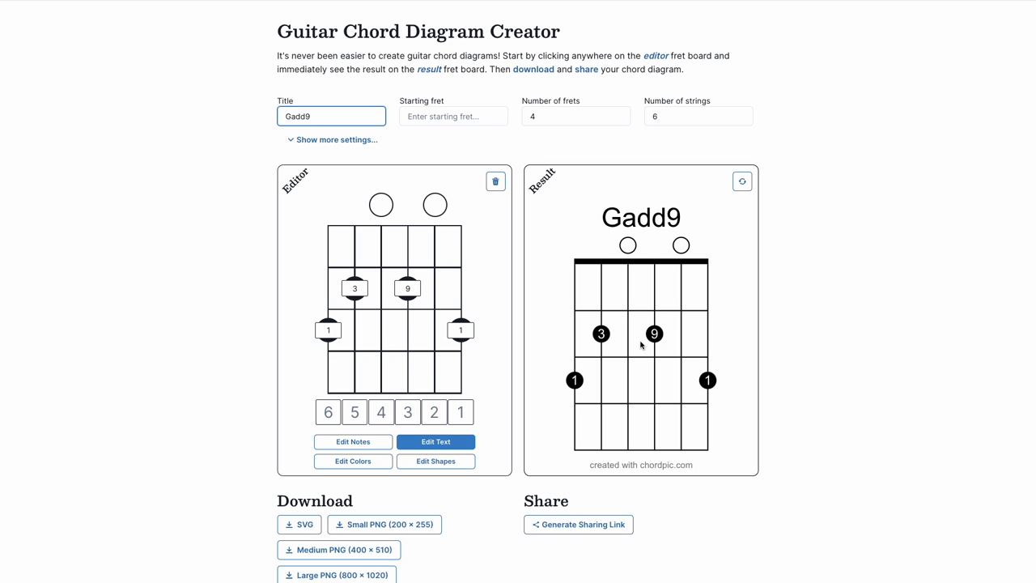
{"action": "left_click", "coordinate": [441, 209]}
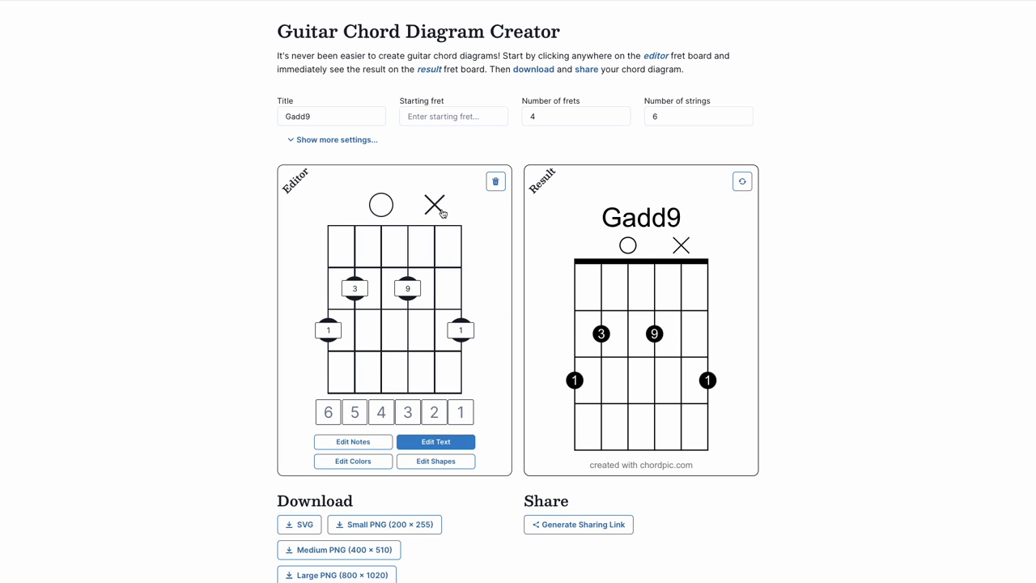
{"action": "left_click", "coordinate": [371, 441]}
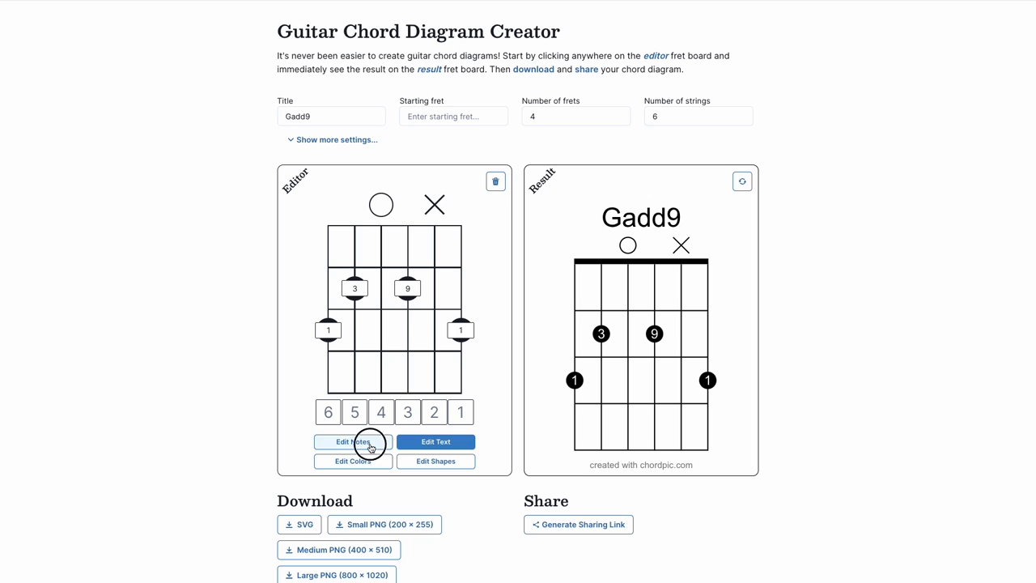
{"action": "left_click", "coordinate": [466, 335]}
{"action": "left_click", "coordinate": [465, 205]}
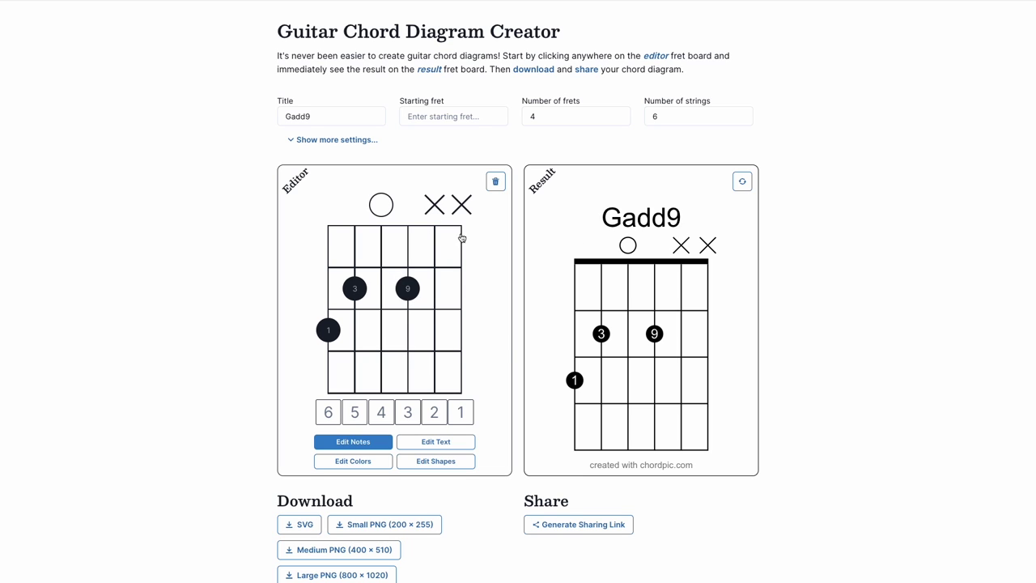
- Set the diagram's number of frets to 5
{"action": "left_click", "coordinate": [549, 111]}
{"action": "key", "text": "Up"}
{"action": "key", "text": "Up"}
{"action": "key", "text": "Down"}
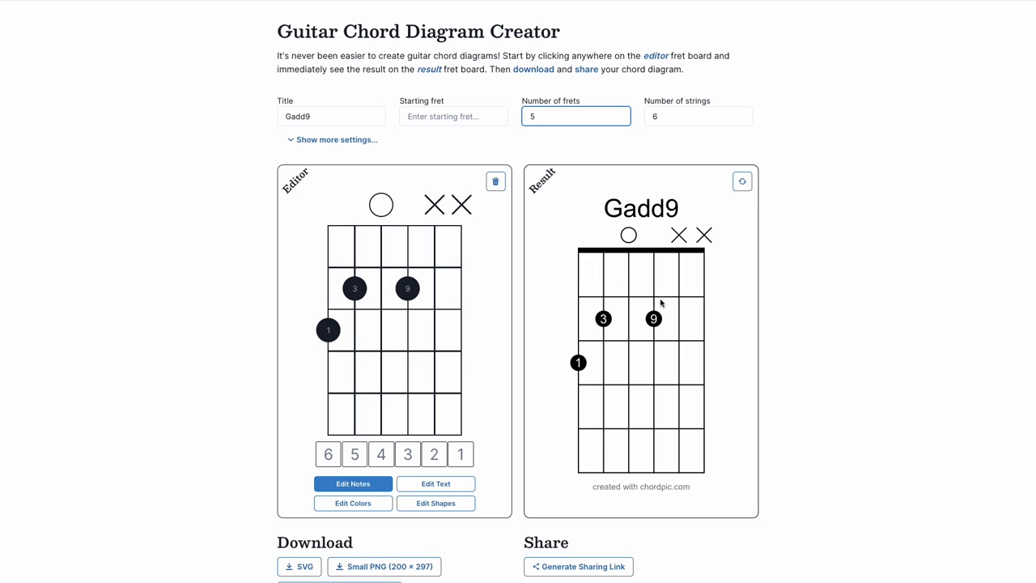
- Replace the dots with a Dadd9 shape on strings 5–2 at frets 5, 4, 2 and 5, muting string 6
{"action": "left_click", "coordinate": [327, 330]}
{"action": "left_click", "coordinate": [354, 288]}
{"action": "left_click", "coordinate": [409, 290]}
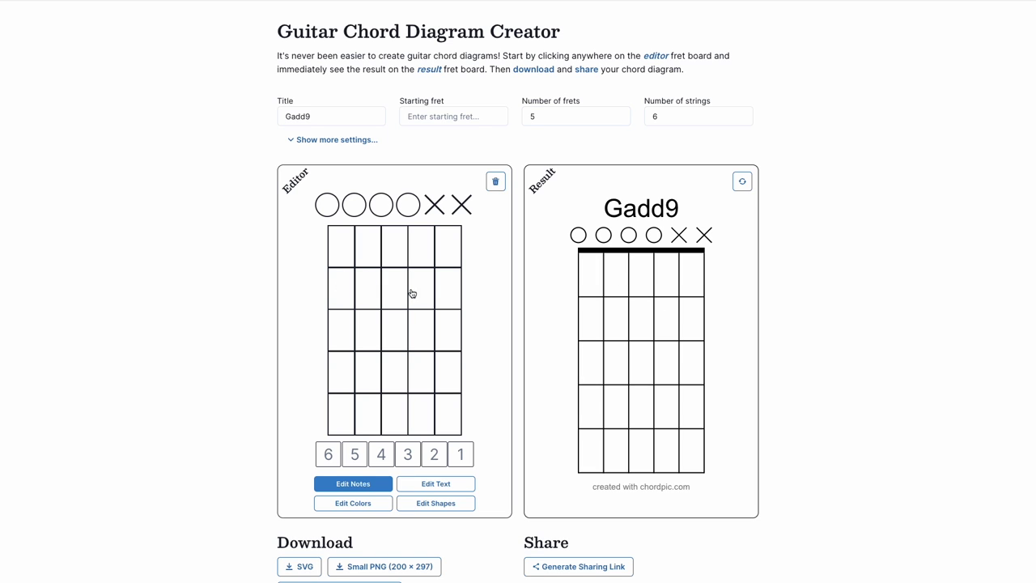
{"action": "left_click", "coordinate": [354, 411]}
{"action": "left_click", "coordinate": [379, 373]}
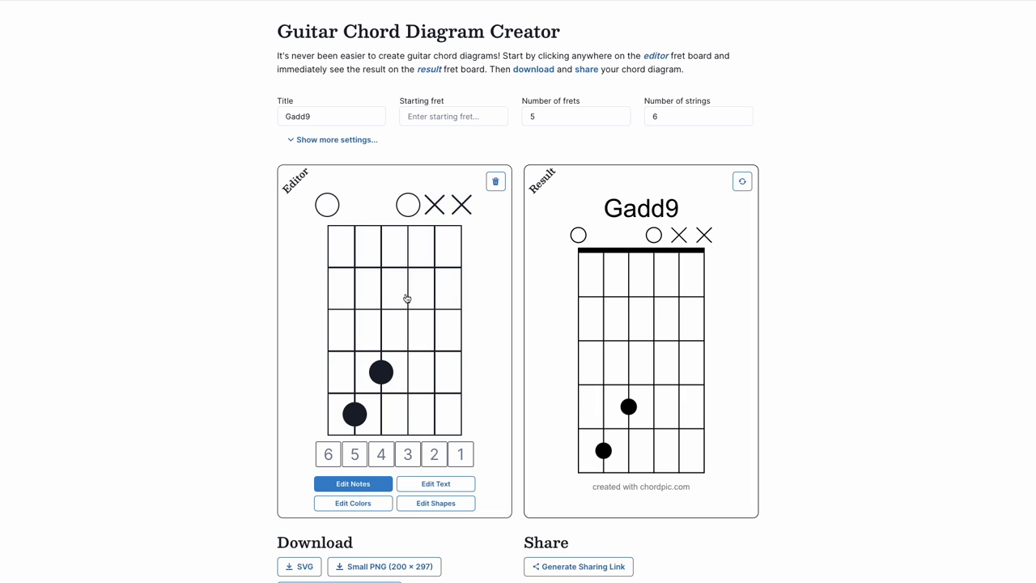
{"action": "left_click", "coordinate": [407, 298]}
{"action": "left_click", "coordinate": [434, 413]}
{"action": "left_click", "coordinate": [462, 206]}
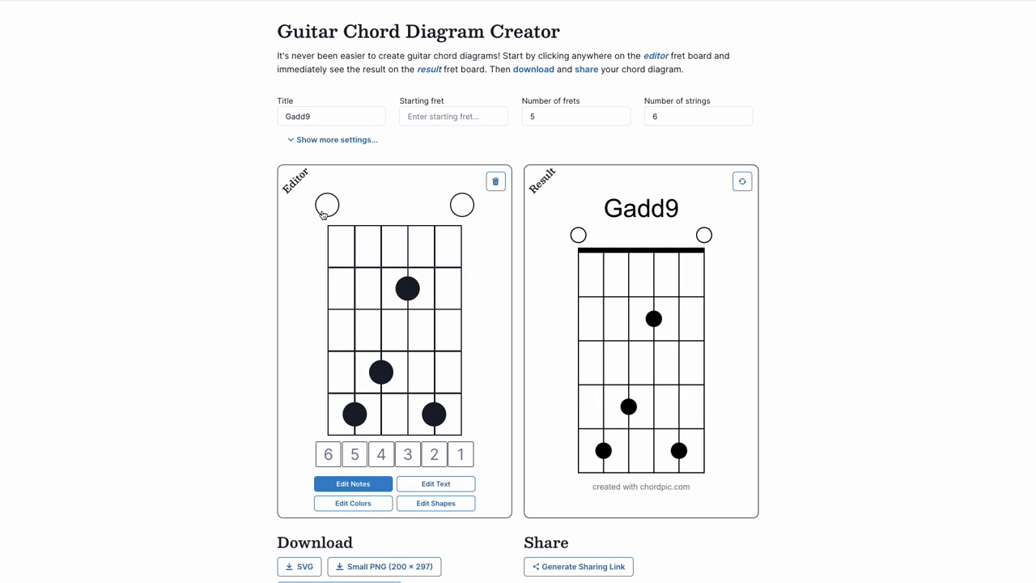
{"action": "left_click", "coordinate": [328, 207]}
- Change the title from Gadd9 to Dadd9
{"action": "left_click", "coordinate": [292, 120]}
{"action": "key", "text": "BackSpace"}
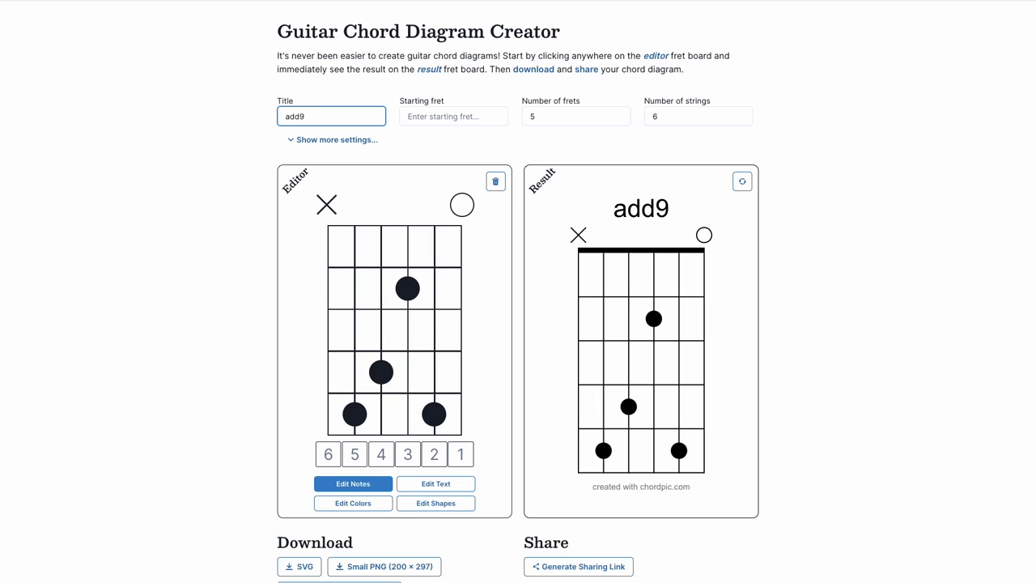
{"action": "type", "text": "D"}
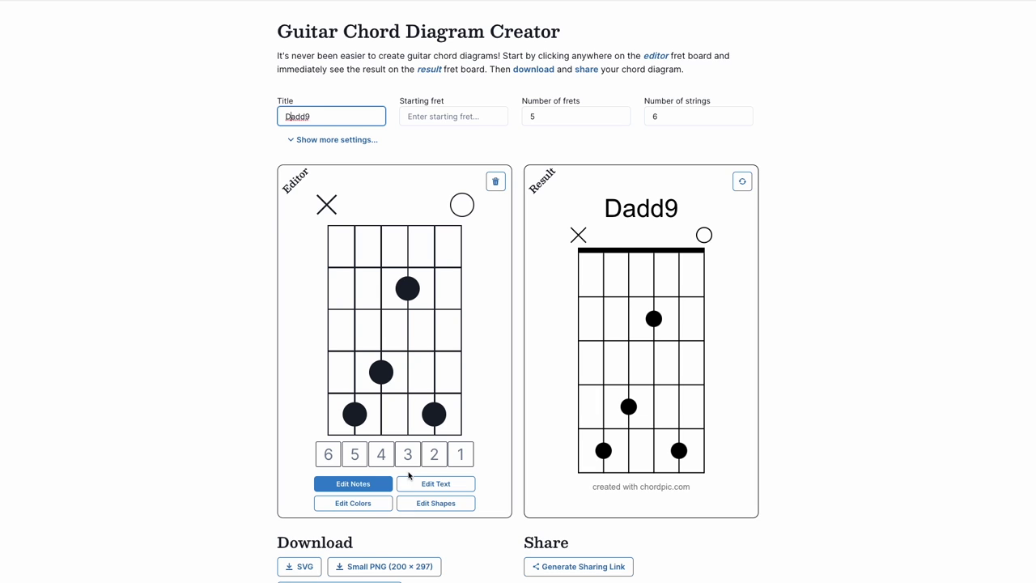
- Label the Dadd9 dots 1, 3, 5 and 9, and mute string 1
{"action": "left_click", "coordinate": [430, 486]}
{"action": "left_click", "coordinate": [356, 413]}
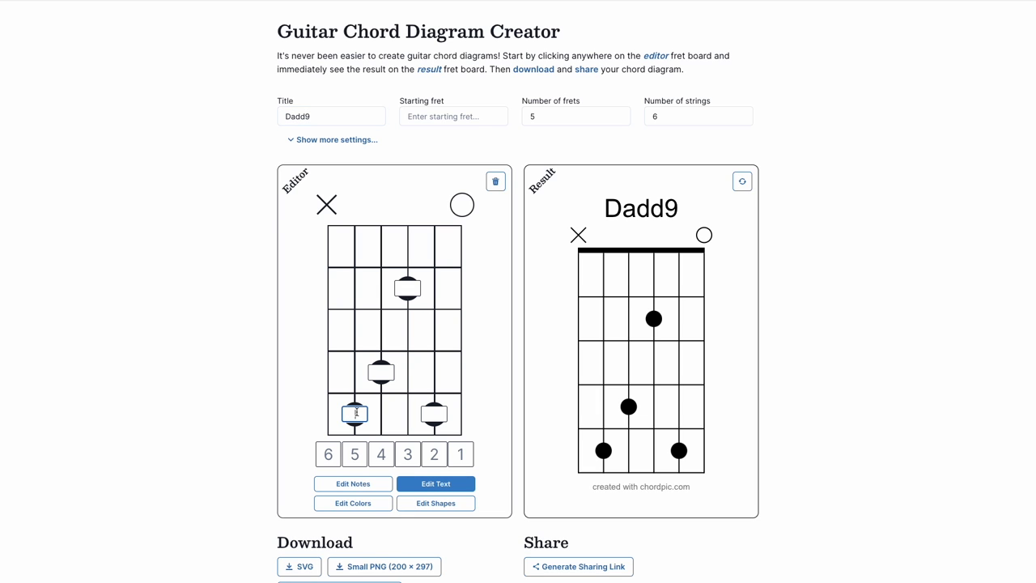
{"action": "left_click", "coordinate": [382, 372]}
{"action": "type", "text": "3"}
{"action": "left_click", "coordinate": [402, 293]}
{"action": "type", "text": "5"}
{"action": "left_click", "coordinate": [432, 415]}
{"action": "type", "text": "9"}
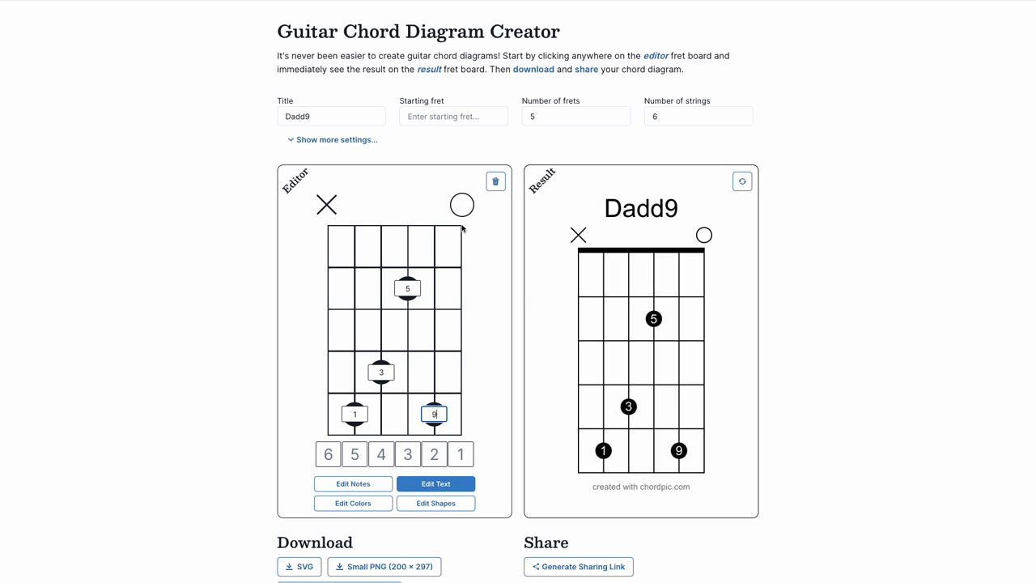
{"action": "left_click", "coordinate": [364, 484]}
{"action": "left_click", "coordinate": [463, 206]}
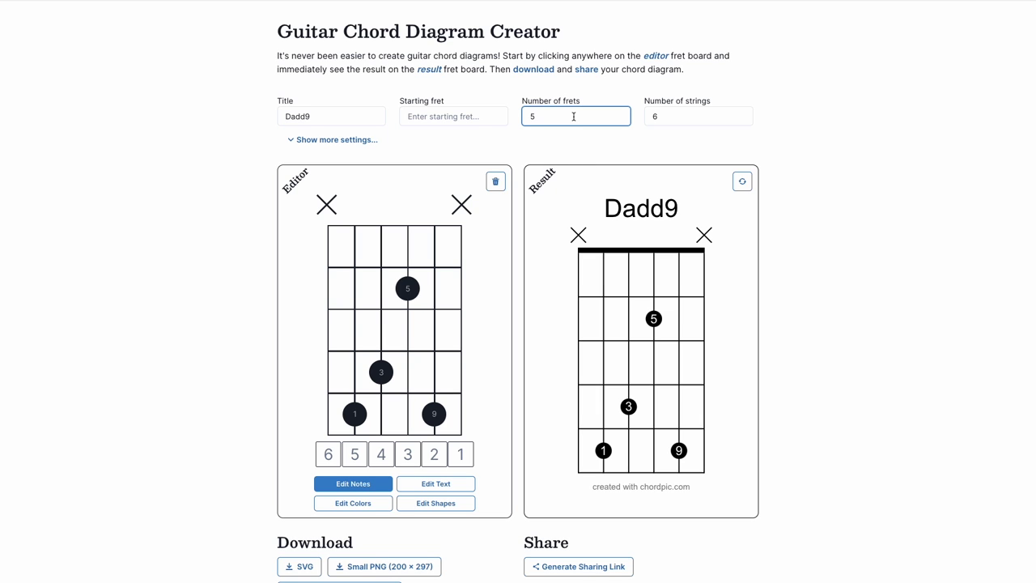
- Set the number of frets to 10 and mute the three remaining open strings
{"action": "key", "text": "BackSpace"}
{"action": "type", "text": "8"}
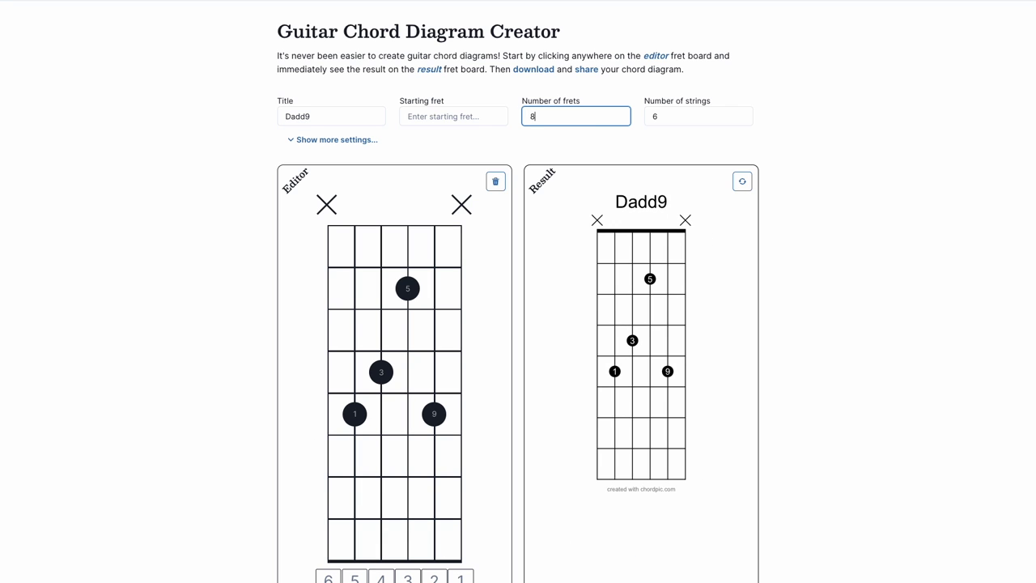
{"action": "key", "text": "BackSpace"}
{"action": "type", "text": "10"}
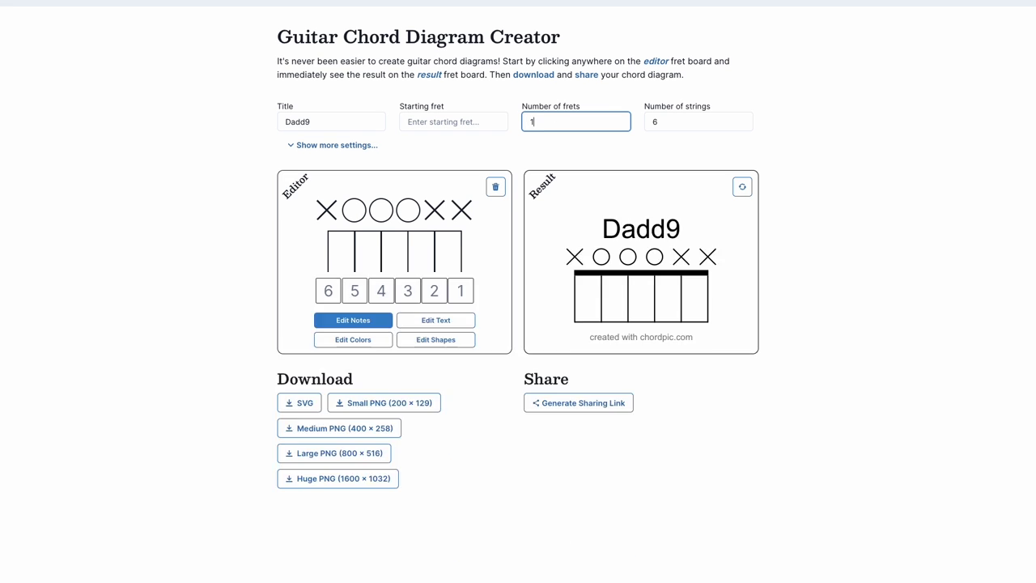
{"action": "left_click", "coordinate": [354, 210]}
{"action": "left_click", "coordinate": [407, 210]}
{"action": "left_click", "coordinate": [380, 209]}
- Rotate the result diagram to horizontal and retitle the chord Cmaj
{"action": "scroll", "coordinate": [748, 270], "scroll_direction": "down", "scroll_amount": 1}
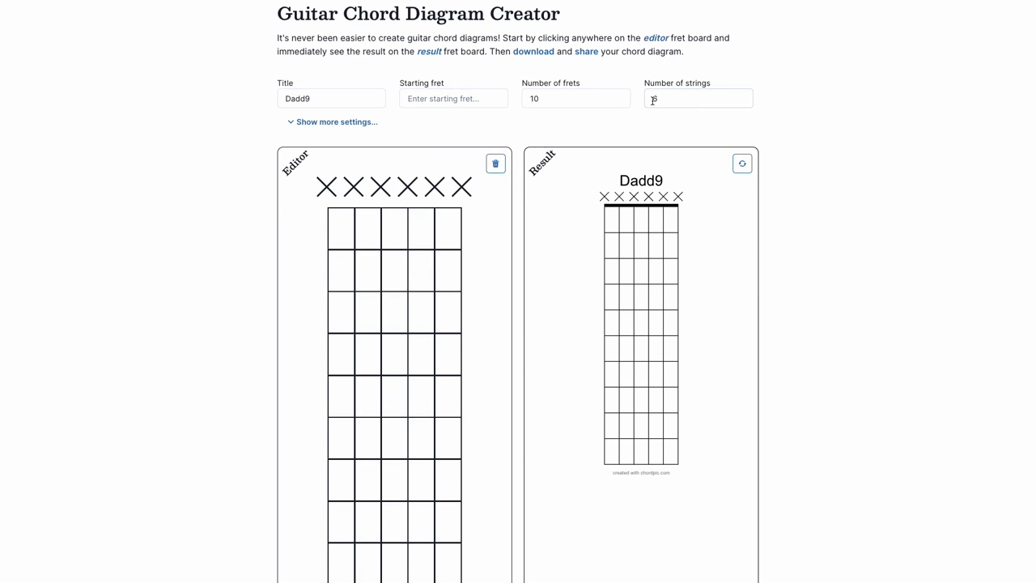
{"action": "left_click", "coordinate": [742, 164]}
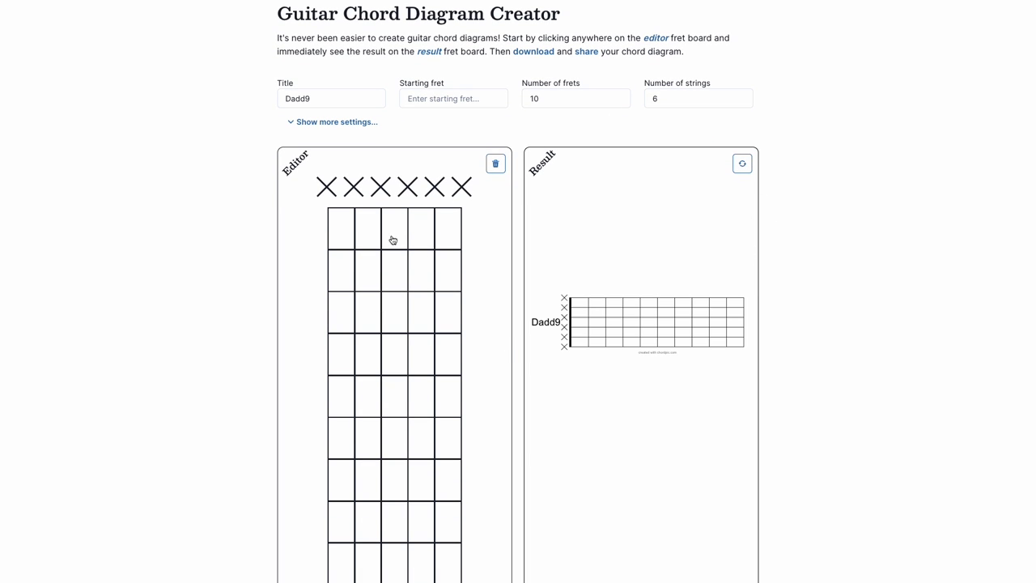
{"action": "double_click", "coordinate": [322, 104]}
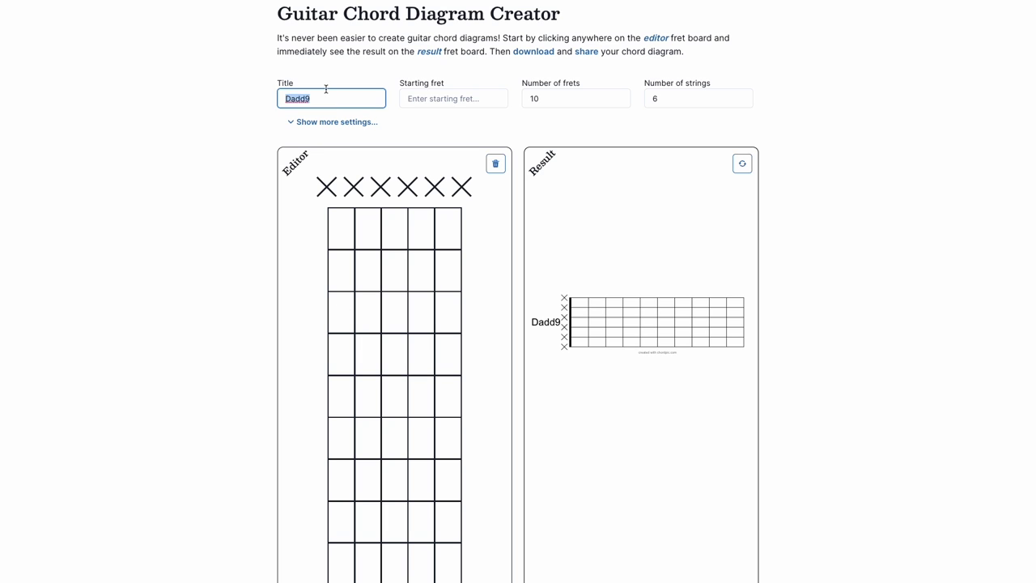
{"action": "type", "text": "C"}
{"action": "key", "text": "BackSpace"}
{"action": "type", "text": "Cmaj"}
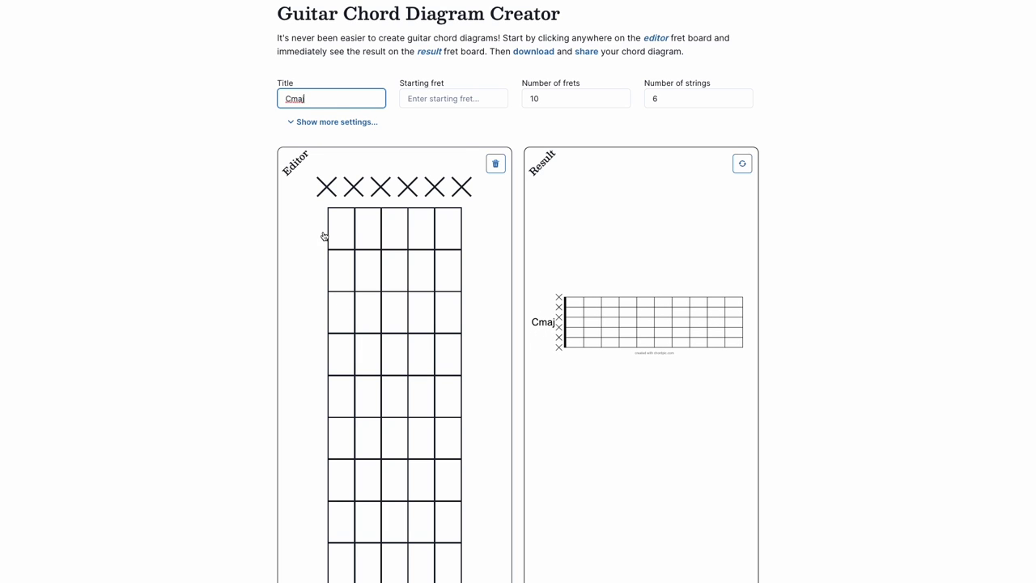
- Place the first eight scale-pattern dots on the middle strings between frets 2 and 5
{"action": "left_click", "coordinate": [354, 314]}
{"action": "left_click", "coordinate": [356, 394]}
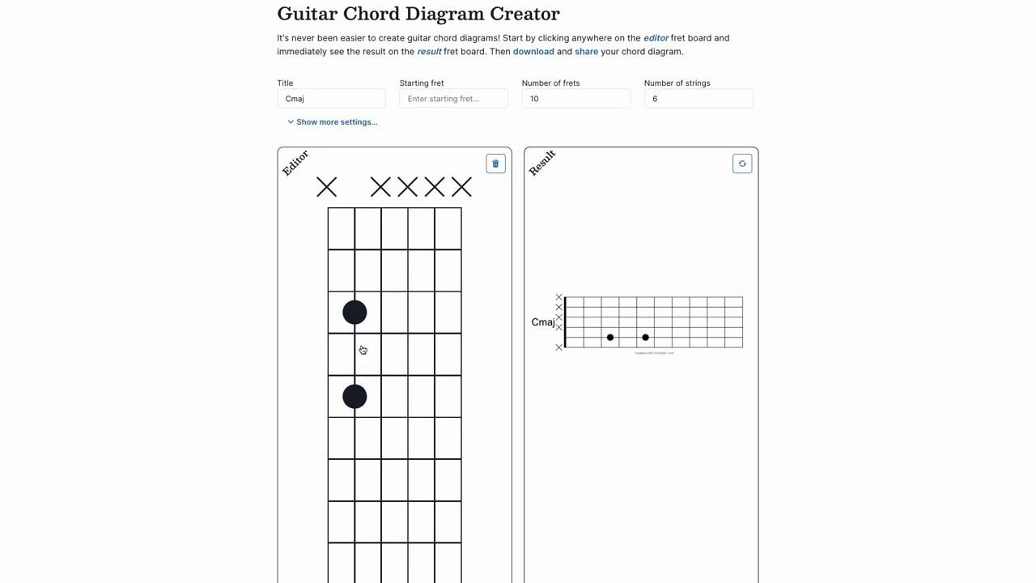
{"action": "left_click", "coordinate": [377, 273]}
{"action": "left_click", "coordinate": [382, 328]}
{"action": "left_click", "coordinate": [385, 398]}
{"action": "left_click", "coordinate": [409, 288]}
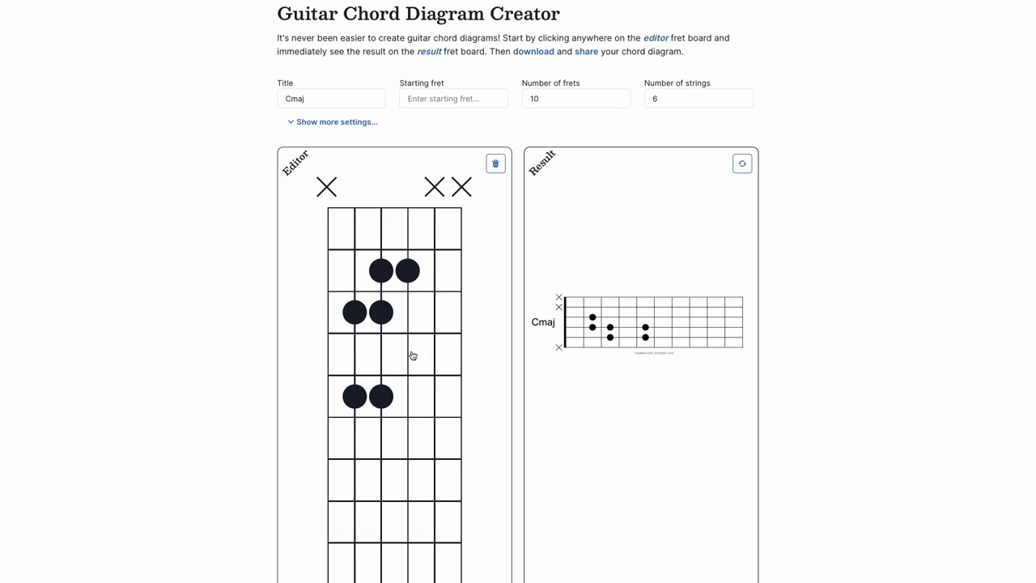
{"action": "left_click", "coordinate": [411, 356]}
{"action": "left_click", "coordinate": [405, 395]}
- Finish the 15-dot scale pattern with dots on strings 6 and 1 at frets 3 and 5
{"action": "left_click", "coordinate": [427, 322]}
{"action": "left_click", "coordinate": [434, 397]}
{"action": "left_click", "coordinate": [429, 436]}
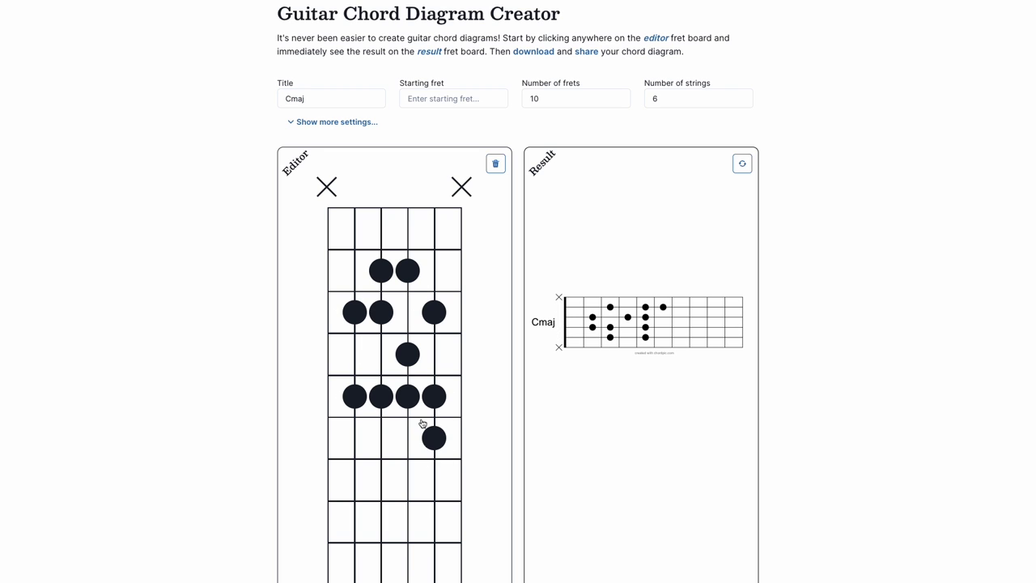
{"action": "left_click", "coordinate": [327, 318]}
{"action": "left_click", "coordinate": [330, 391]}
{"action": "left_click", "coordinate": [463, 322]}
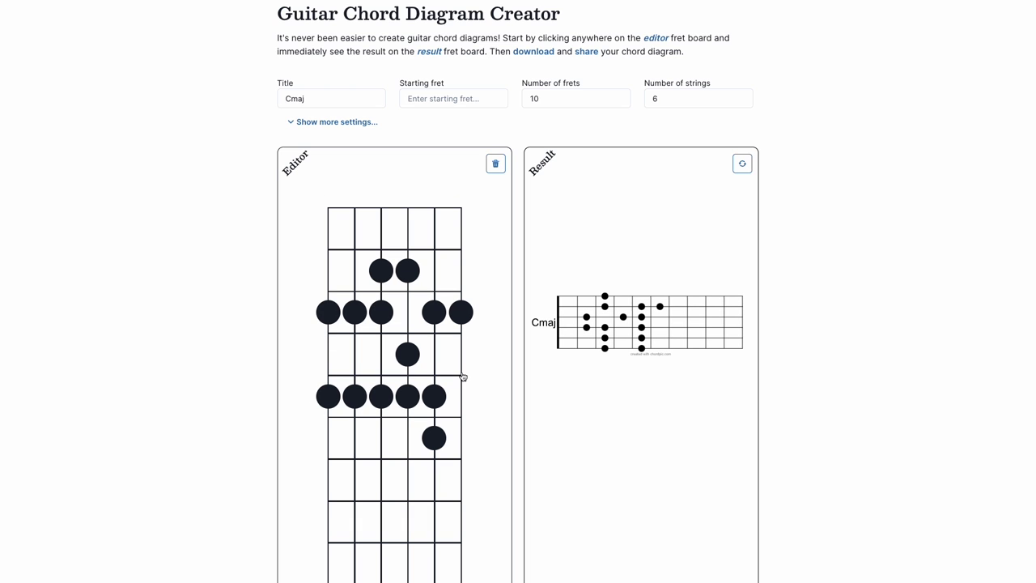
{"action": "left_click", "coordinate": [462, 395]}
{"action": "scroll", "coordinate": [420, 328], "scroll_direction": "down", "scroll_amount": 4}
{"action": "left_click", "coordinate": [411, 378]}
{"action": "scroll", "coordinate": [374, 264], "scroll_direction": "up", "scroll_amount": 2}
- Label the string 6 and 5 notes at frets 3 and 5 with 5, 6, 1 and 2
{"action": "left_click", "coordinate": [330, 142]}
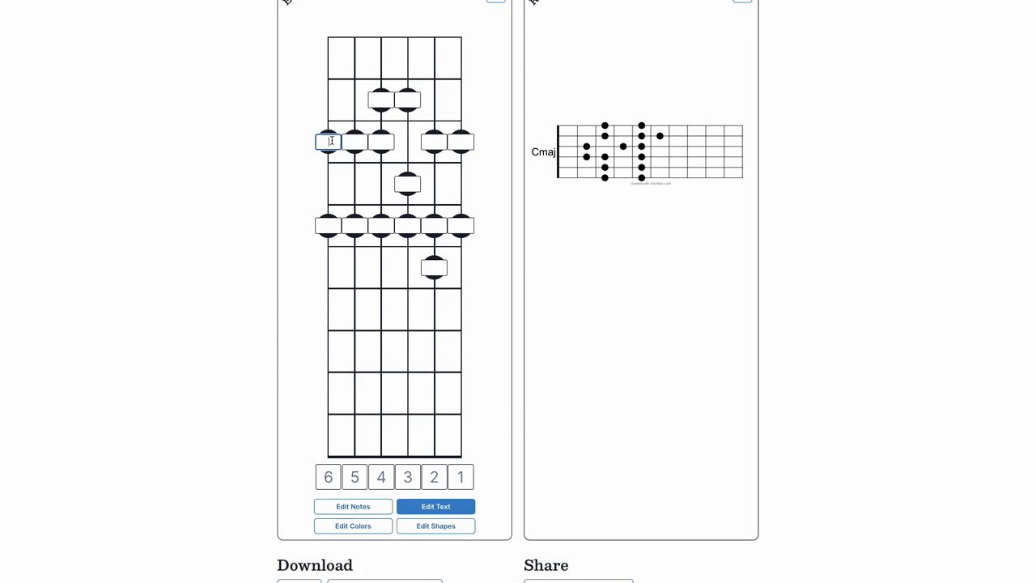
{"action": "type", "text": "5"}
{"action": "left_click", "coordinate": [328, 225]}
{"action": "type", "text": "6"}
{"action": "left_click", "coordinate": [355, 144]}
{"action": "left_click", "coordinate": [354, 224]}
{"action": "type", "text": "2"}
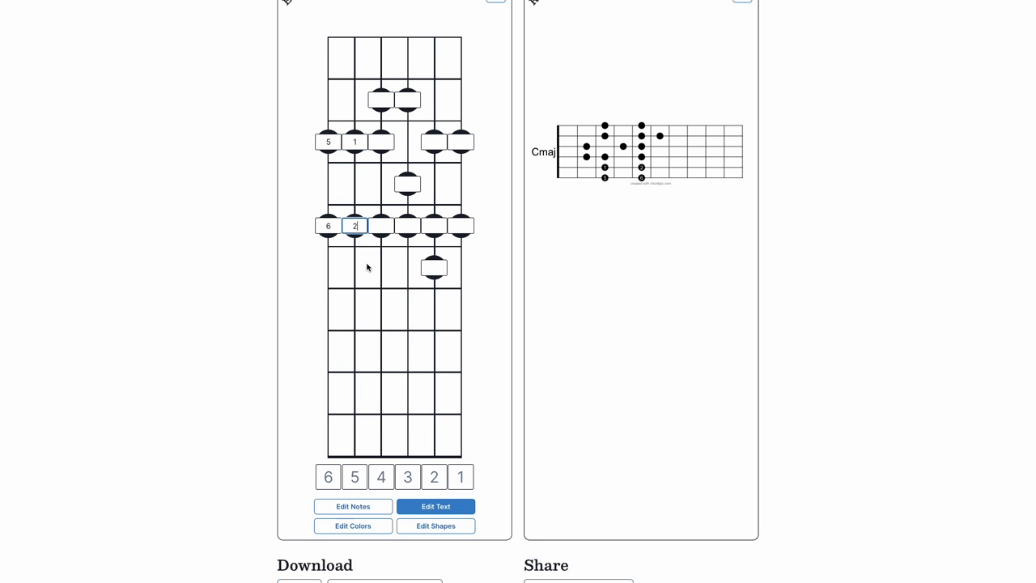
- Add a dot on string 5 at fret 2
{"action": "left_click", "coordinate": [366, 508]}
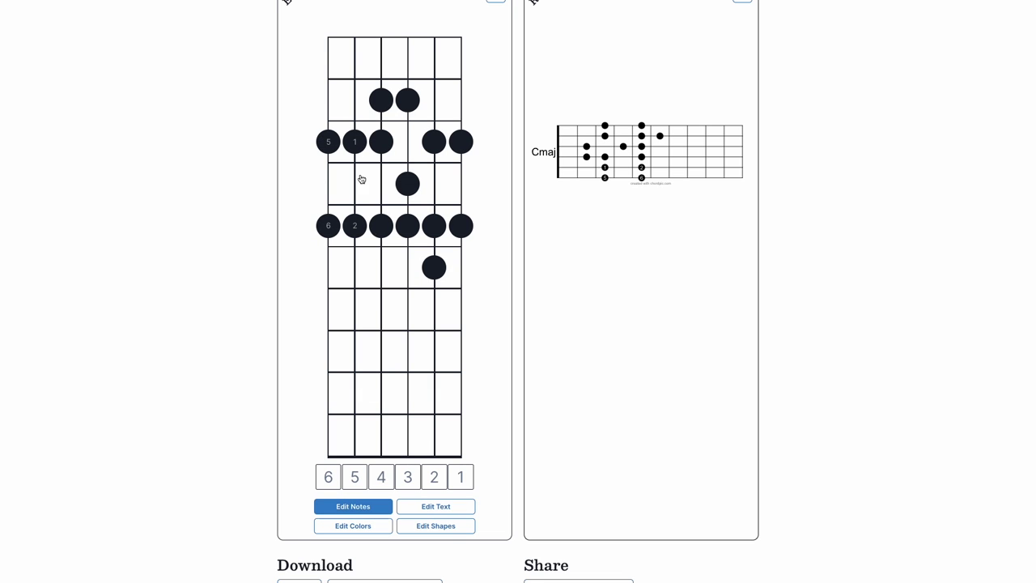
{"action": "left_click", "coordinate": [355, 99]}
{"action": "scroll", "coordinate": [391, 476], "scroll_direction": "up", "scroll_amount": 1}
{"action": "scroll", "coordinate": [391, 477], "scroll_direction": "down", "scroll_amount": 1}
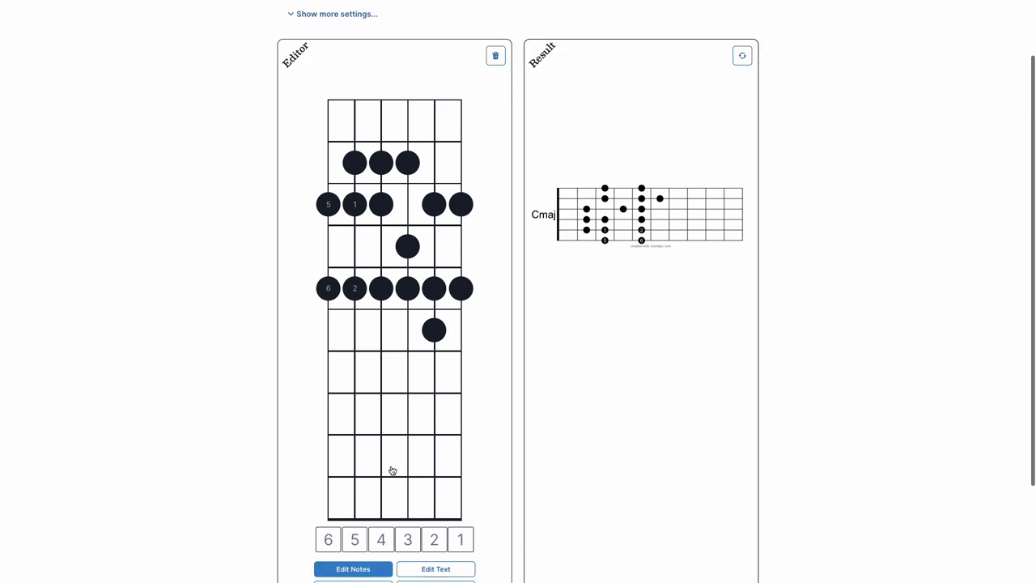
- Colour the note labelled 1 and the string 3 fret 5 note red
{"action": "left_click", "coordinate": [360, 520]}
{"action": "scroll", "coordinate": [358, 219], "scroll_direction": "up", "scroll_amount": 1}
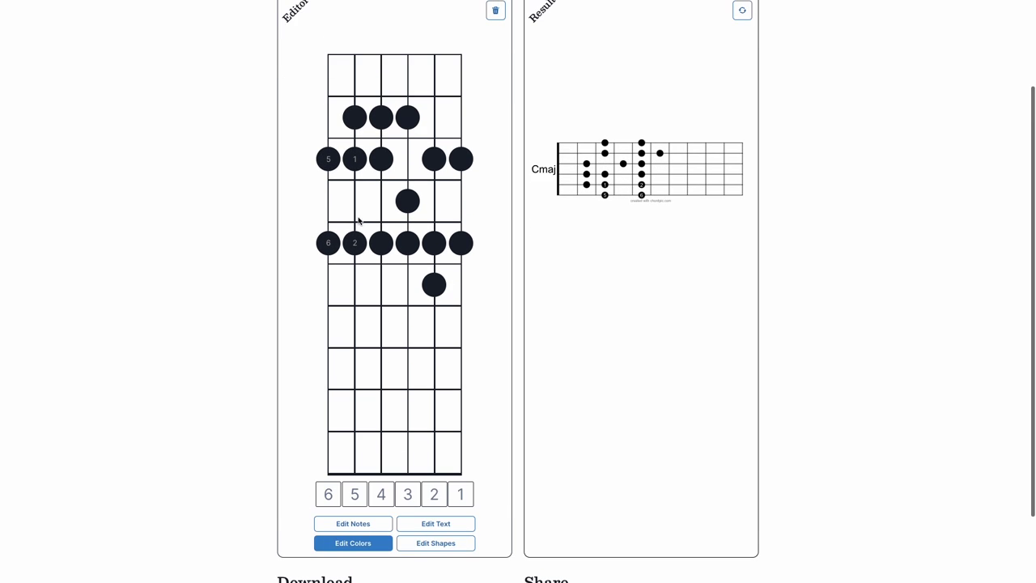
{"action": "left_click", "coordinate": [354, 164]}
{"action": "left_click", "coordinate": [310, 296]}
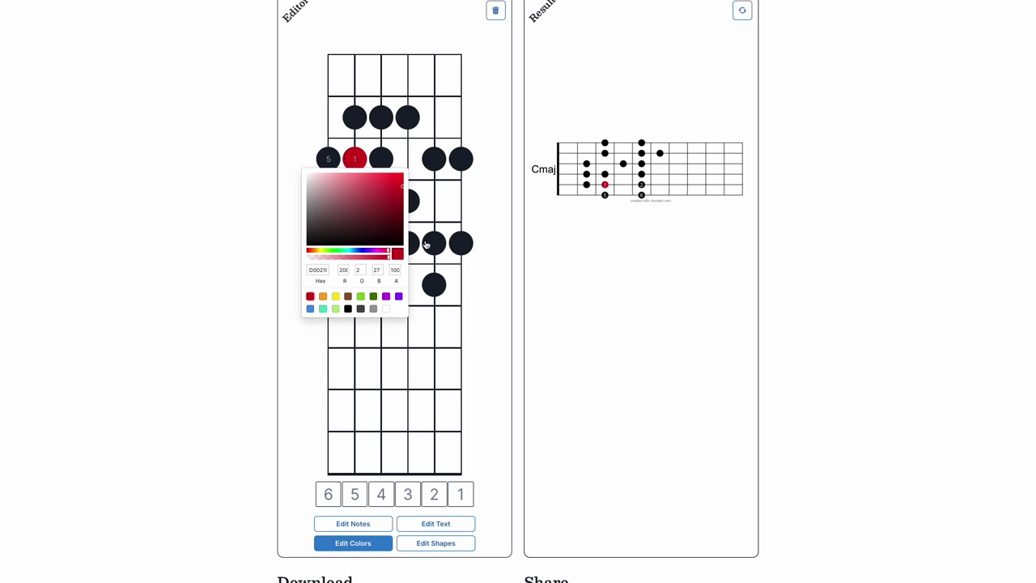
{"action": "left_click", "coordinate": [408, 243]}
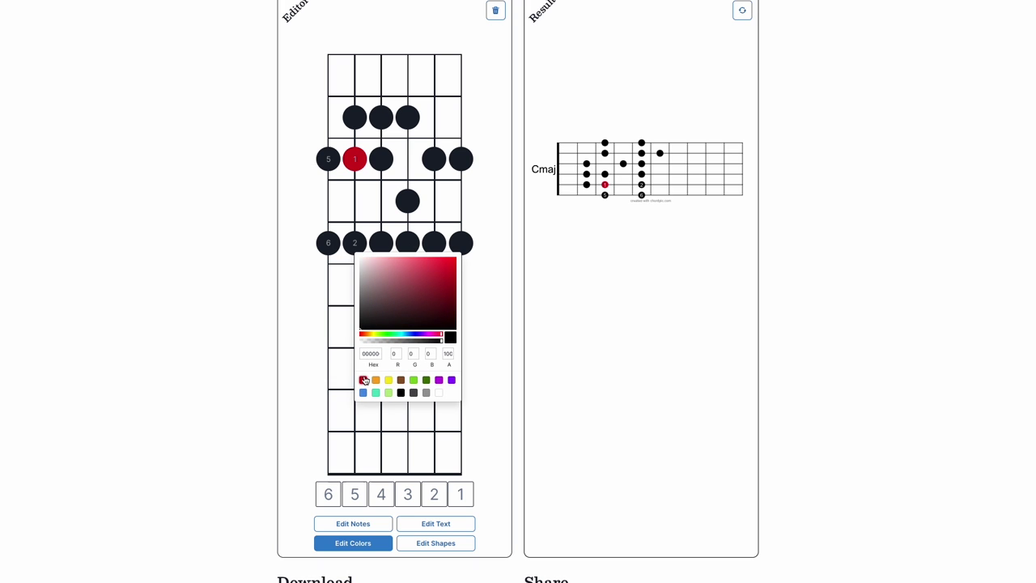
{"action": "left_click", "coordinate": [362, 380]}
{"action": "left_click", "coordinate": [351, 523]}
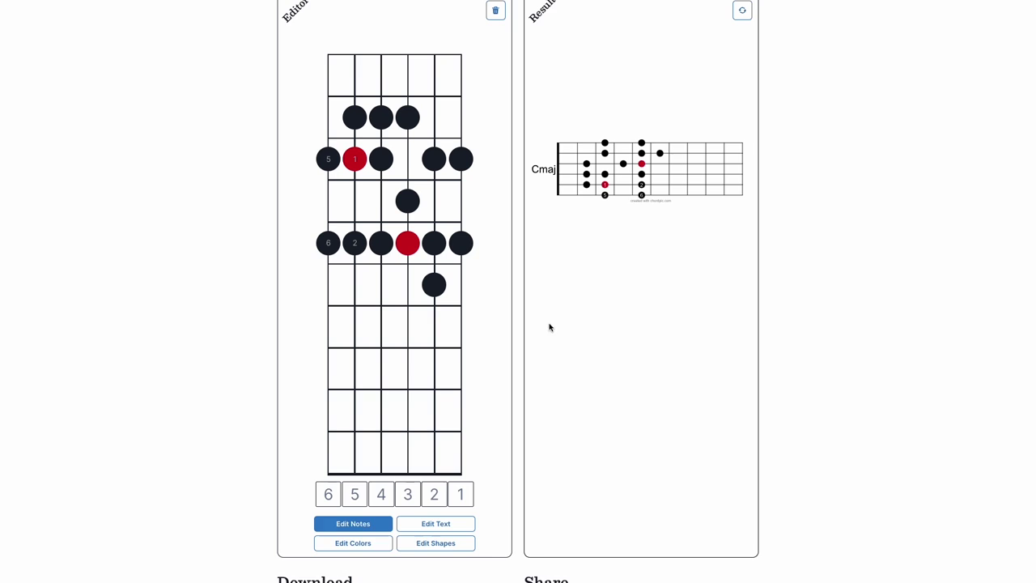
{"action": "scroll", "coordinate": [561, 324], "scroll_direction": "up", "scroll_amount": 1}
{"action": "scroll", "coordinate": [616, 239], "scroll_direction": "up", "scroll_amount": 1}
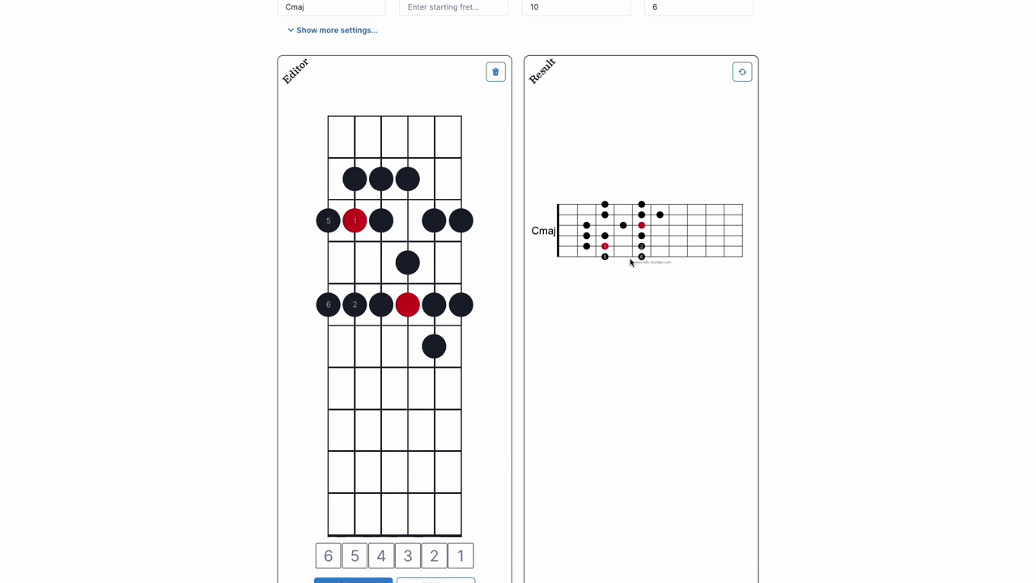
{"action": "scroll", "coordinate": [631, 262], "scroll_direction": "up", "scroll_amount": 1}
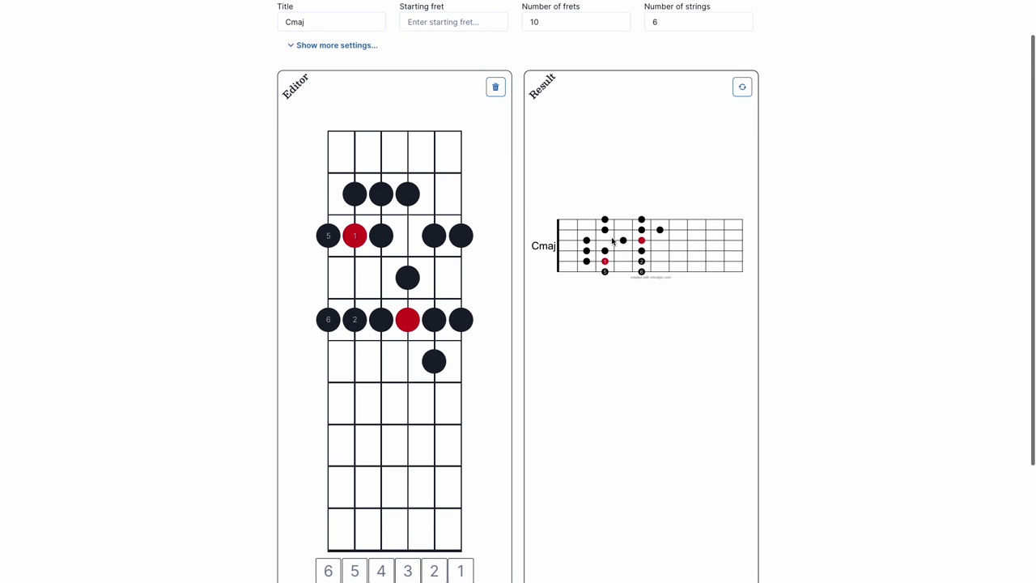
- Rotate the result diagram back to vertical
{"action": "left_click", "coordinate": [744, 89]}
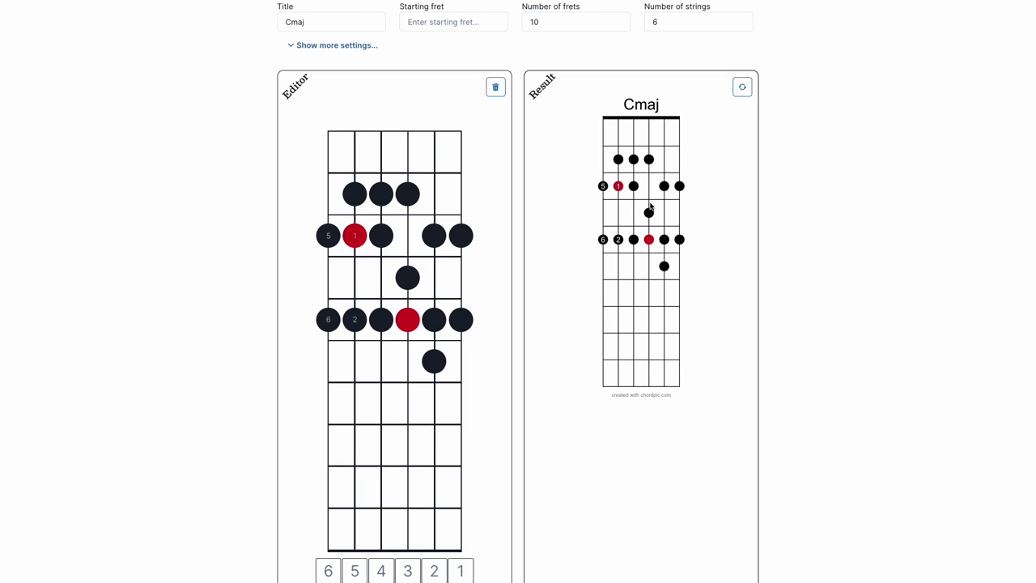
{"action": "scroll", "coordinate": [650, 212], "scroll_direction": "up", "scroll_amount": 1}
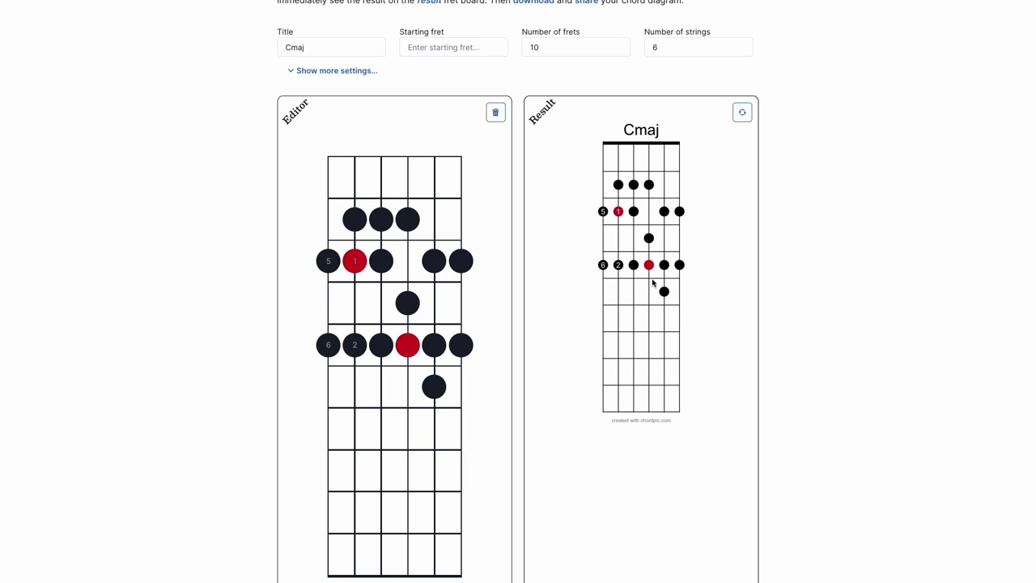
{"action": "scroll", "coordinate": [592, 307], "scroll_direction": "down", "scroll_amount": 1}
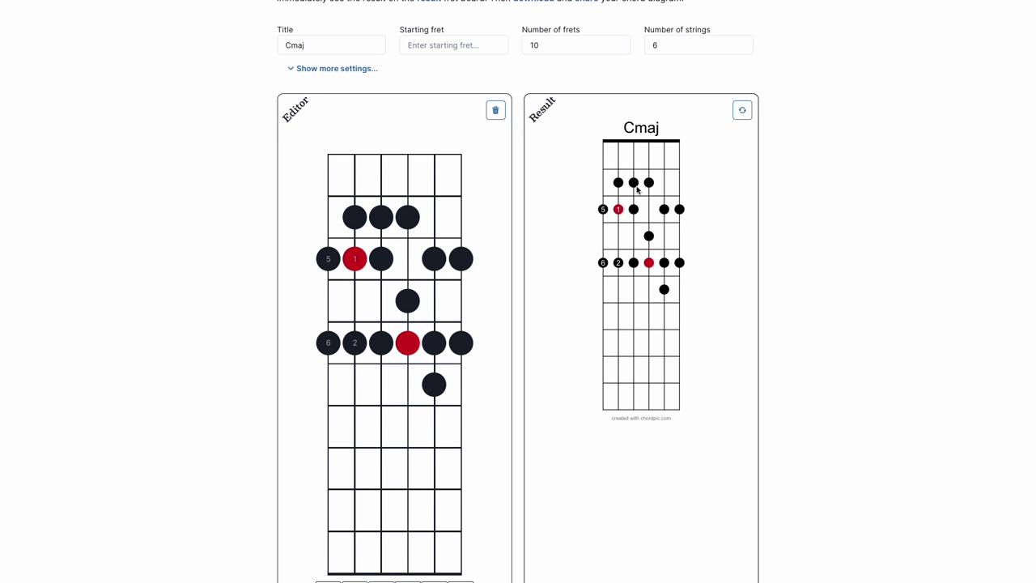
{"action": "scroll", "coordinate": [418, 345], "scroll_direction": "down", "scroll_amount": 3}
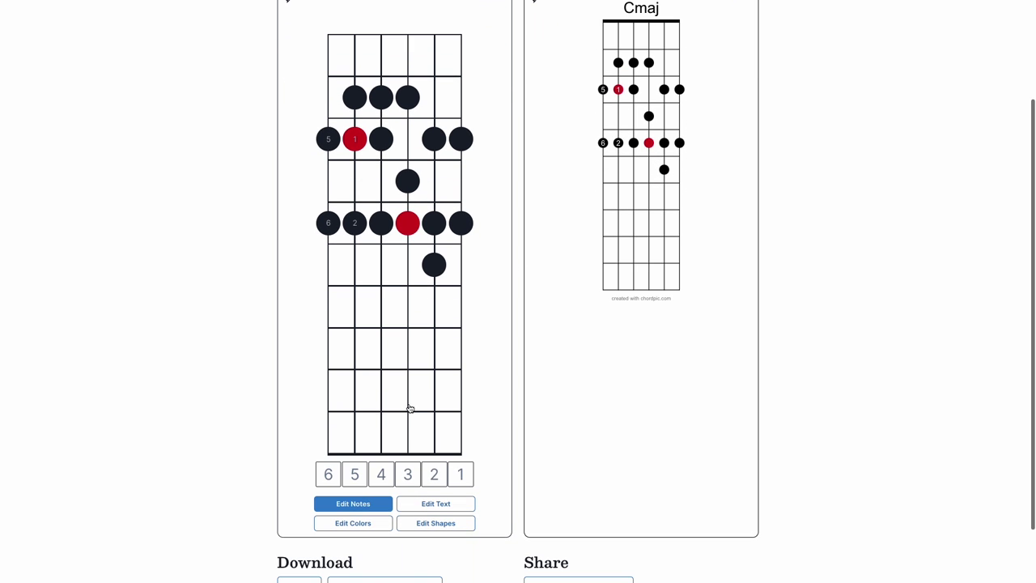
{"action": "scroll", "coordinate": [413, 453], "scroll_direction": "up", "scroll_amount": 1}
- Turn five notes into squares and the string 5 fret 2 marker into a pentagon
{"action": "left_click", "coordinate": [435, 531]}
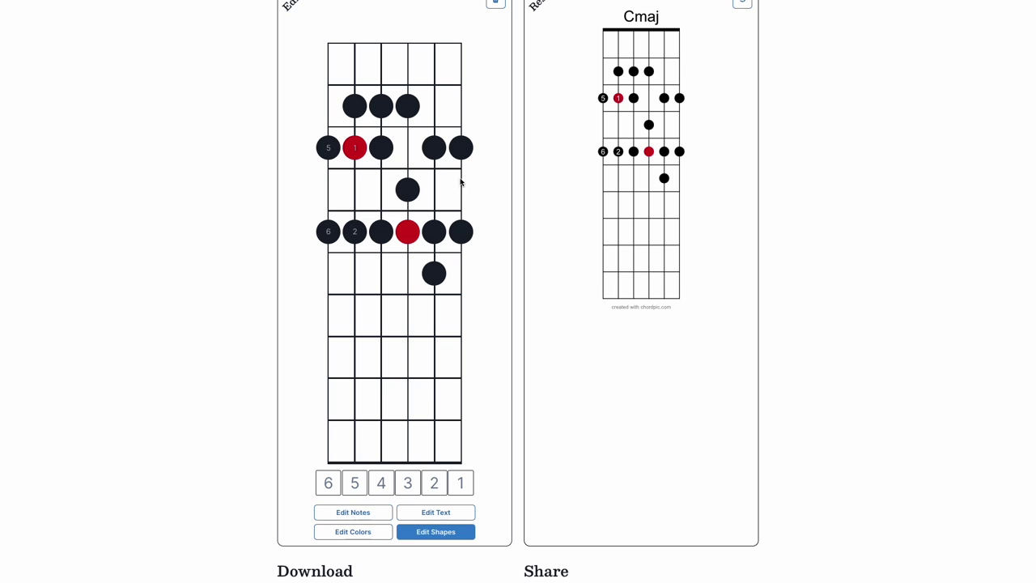
{"action": "left_click", "coordinate": [434, 147]}
{"action": "mouse_move", "coordinate": [407, 190]}
{"action": "left_mouse_down"}
{"action": "mouse_move", "coordinate": [355, 162]}
{"action": "mouse_move", "coordinate": [381, 185]}
{"action": "left_mouse_up"}
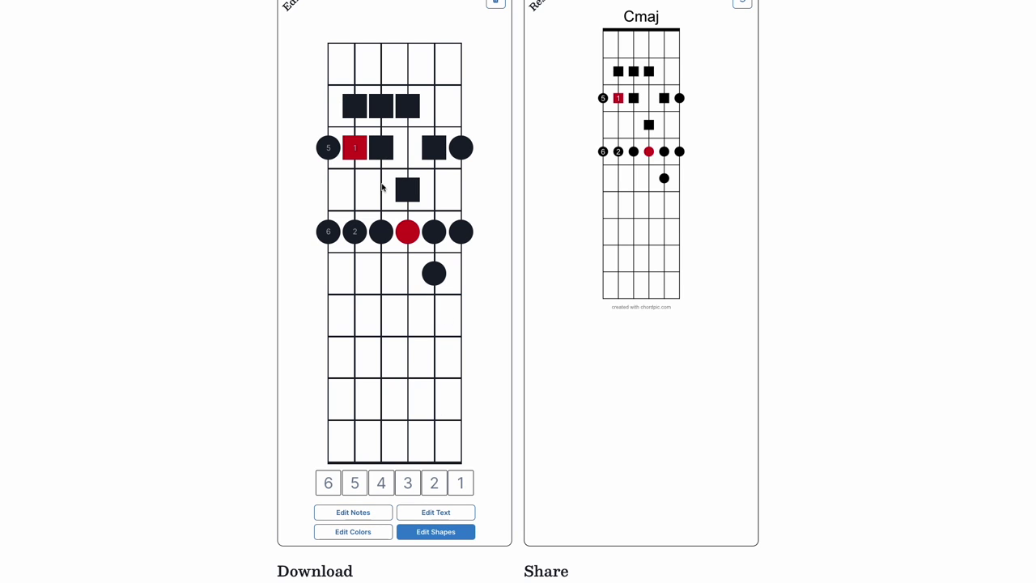
{"action": "left_click", "coordinate": [355, 106]}
{"action": "left_click", "coordinate": [381, 105]}
{"action": "left_click", "coordinate": [381, 106]}
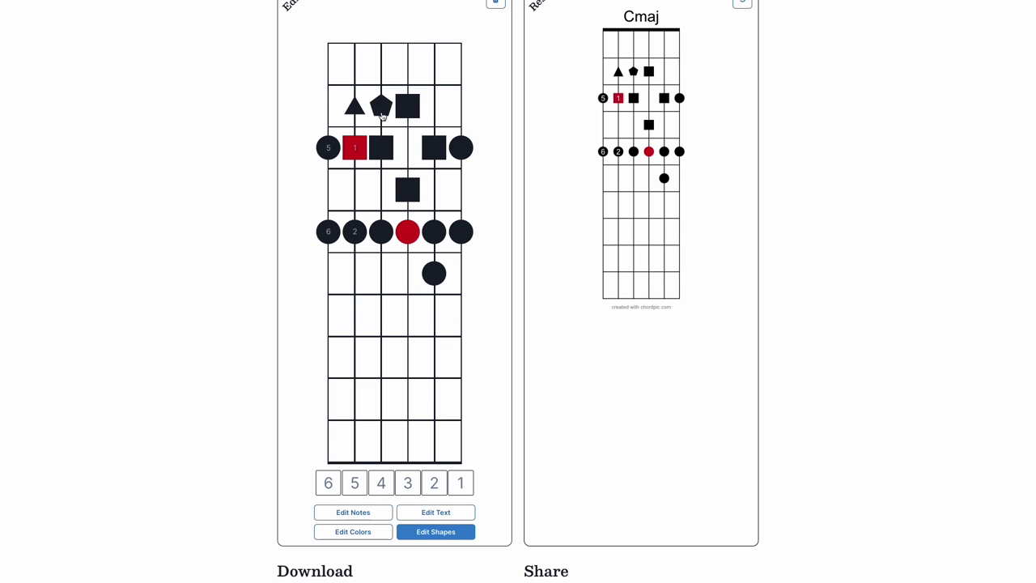
{"action": "left_click", "coordinate": [360, 114]}
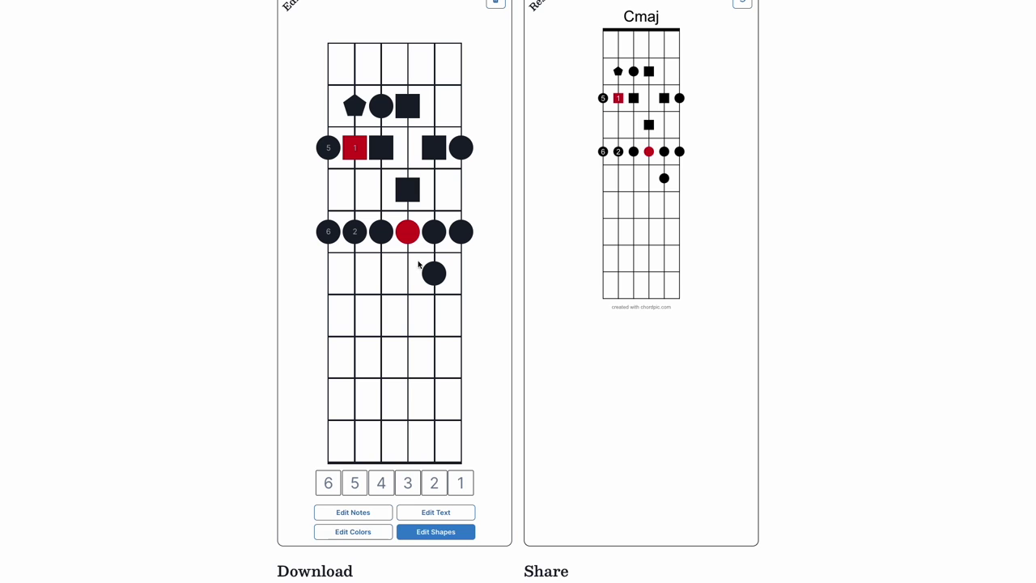
{"action": "scroll", "coordinate": [490, 81], "scroll_direction": "up", "scroll_amount": 3}
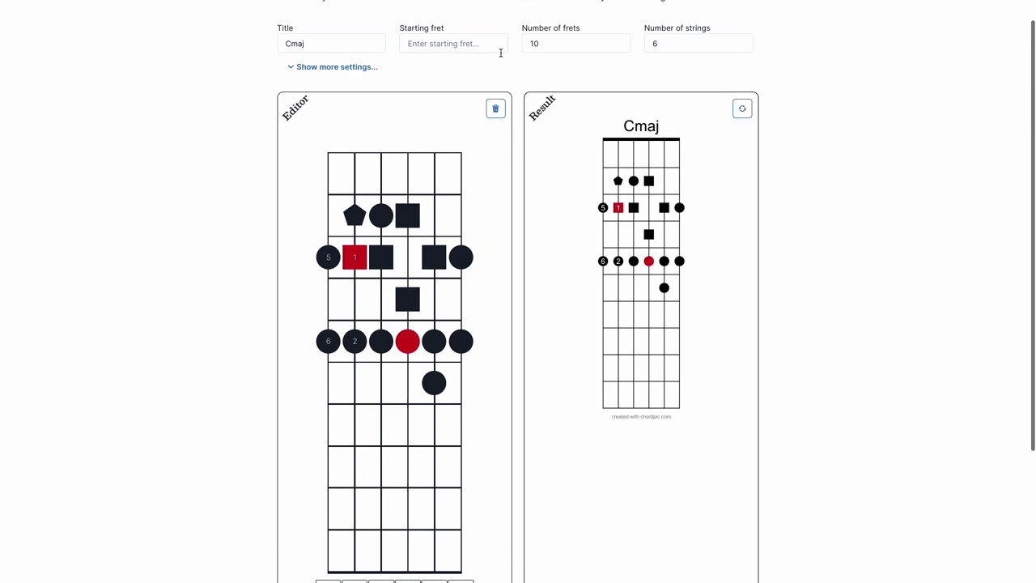
- Reset the chord and set 4 frets with starting fret 5
{"action": "left_click", "coordinate": [495, 120]}
{"action": "scroll", "coordinate": [661, 128], "scroll_direction": "up", "scroll_amount": 1}
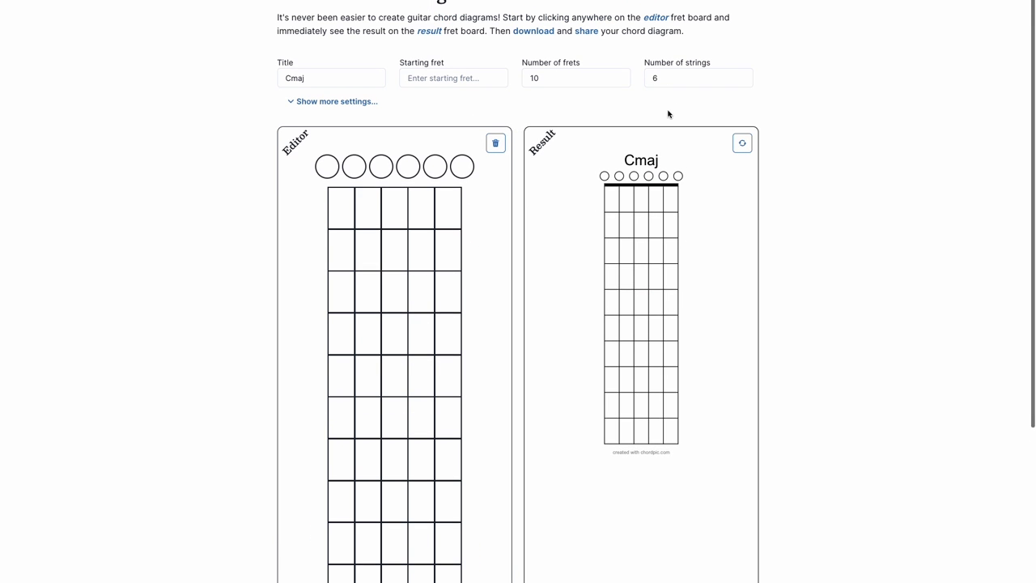
{"action": "left_click", "coordinate": [574, 76]}
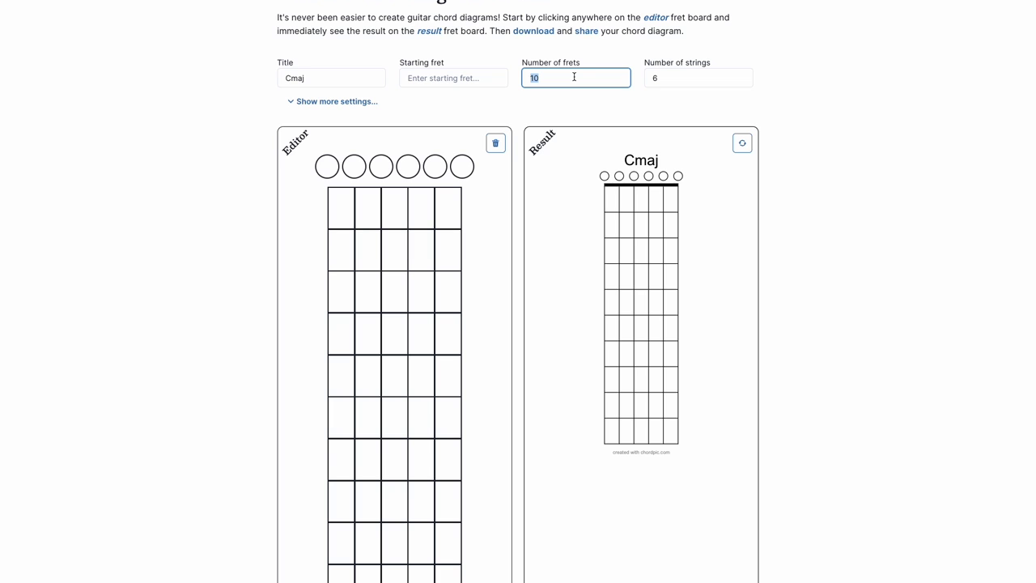
{"action": "key", "text": "BackSpace"}
{"action": "type", "text": "4"}
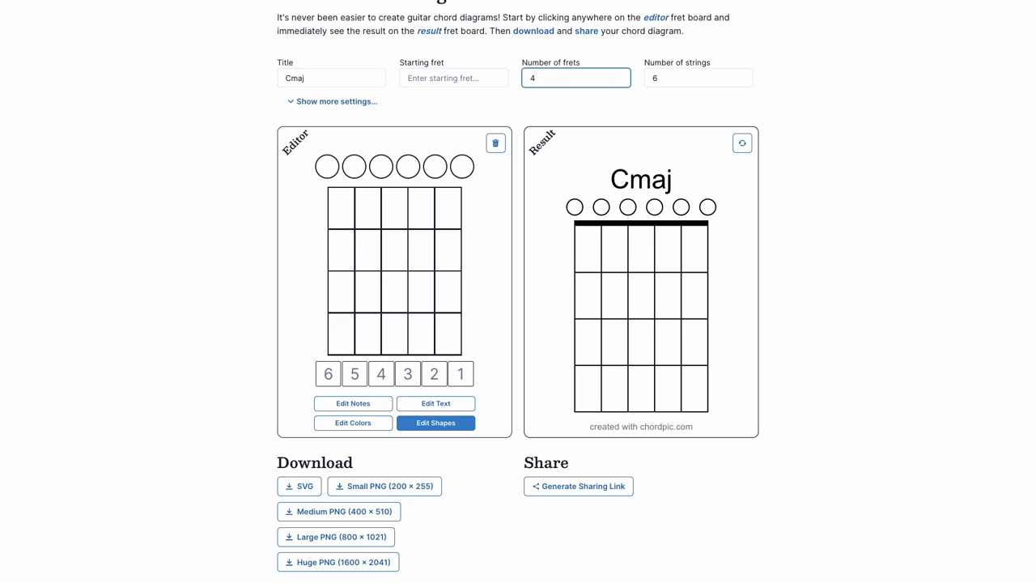
{"action": "left_click", "coordinate": [331, 77]}
{"action": "left_click", "coordinate": [563, 73]}
{"action": "left_click", "coordinate": [477, 79]}
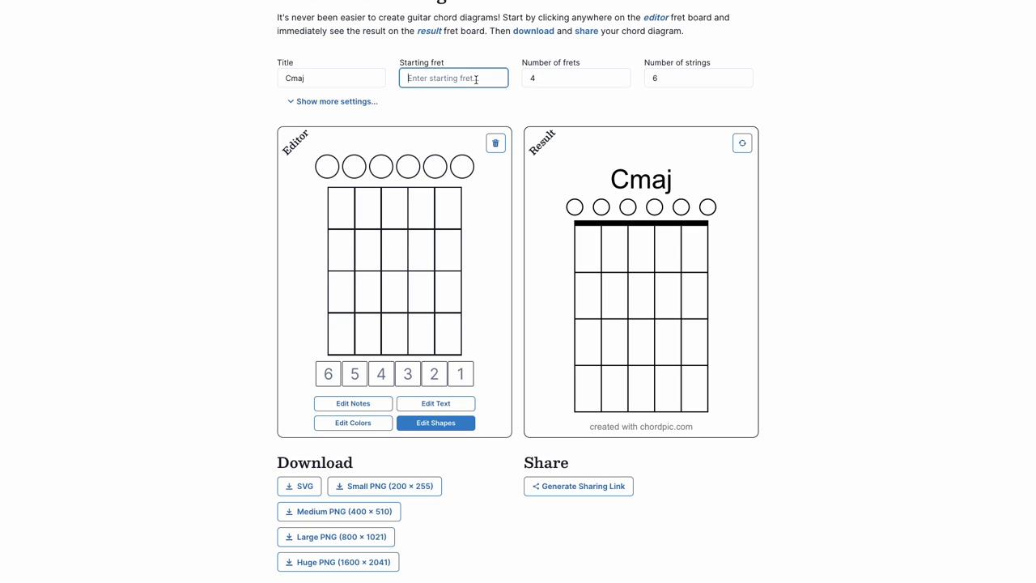
{"action": "type", "text": "5"}
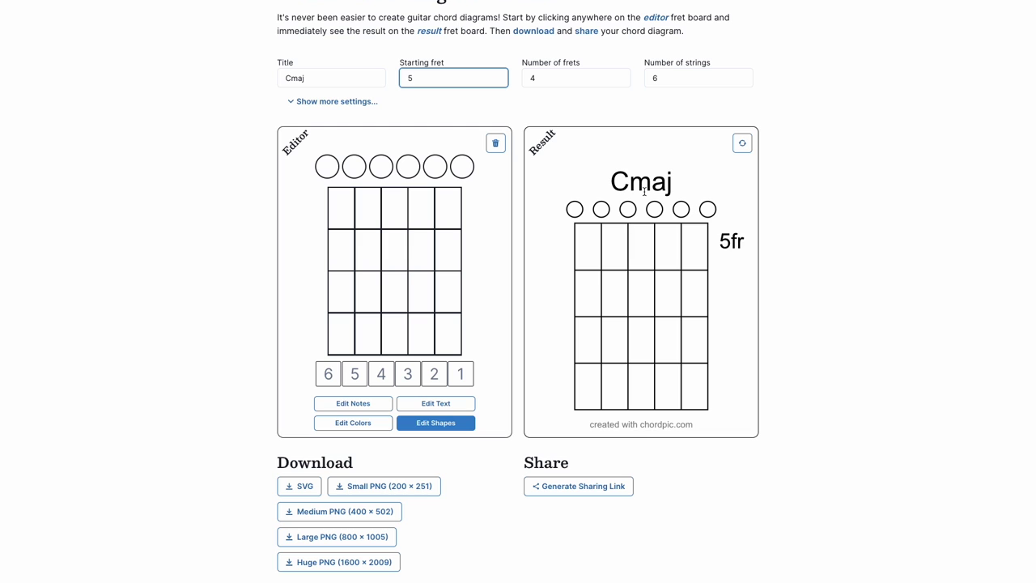
- Replace the Cmaj title with A9
{"action": "left_click", "coordinate": [321, 76]}
{"action": "double_click", "coordinate": [322, 76]}
{"action": "type", "text": "A7"}
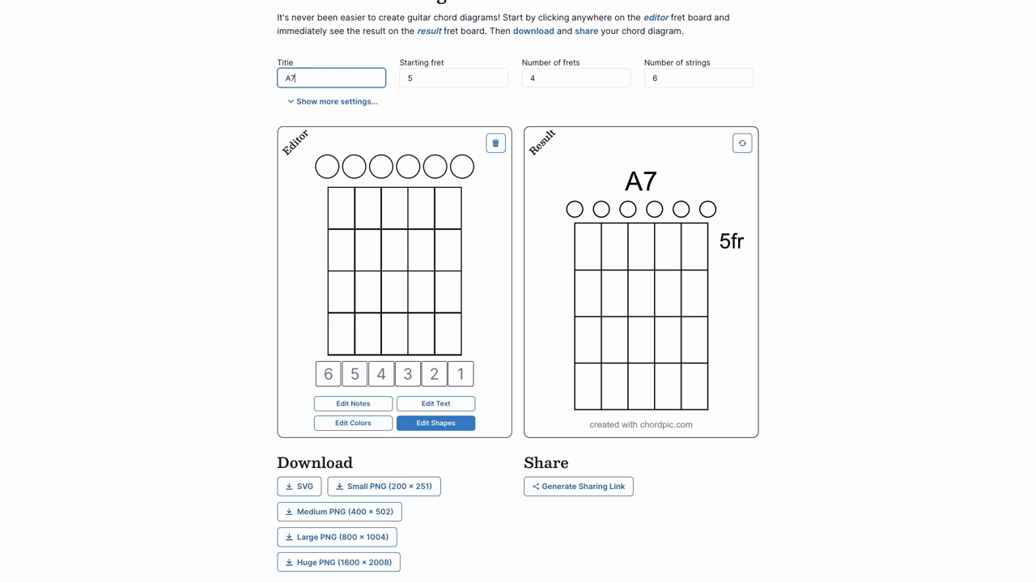
{"action": "key", "text": "BackSpace"}
{"action": "type", "text": "9"}
- Lay a full barre across all six strings at fret 5, plus dots on string 5 fret 7 and string 3 fret 6
{"action": "left_click", "coordinate": [335, 215]}
{"action": "left_click", "coordinate": [335, 215]}
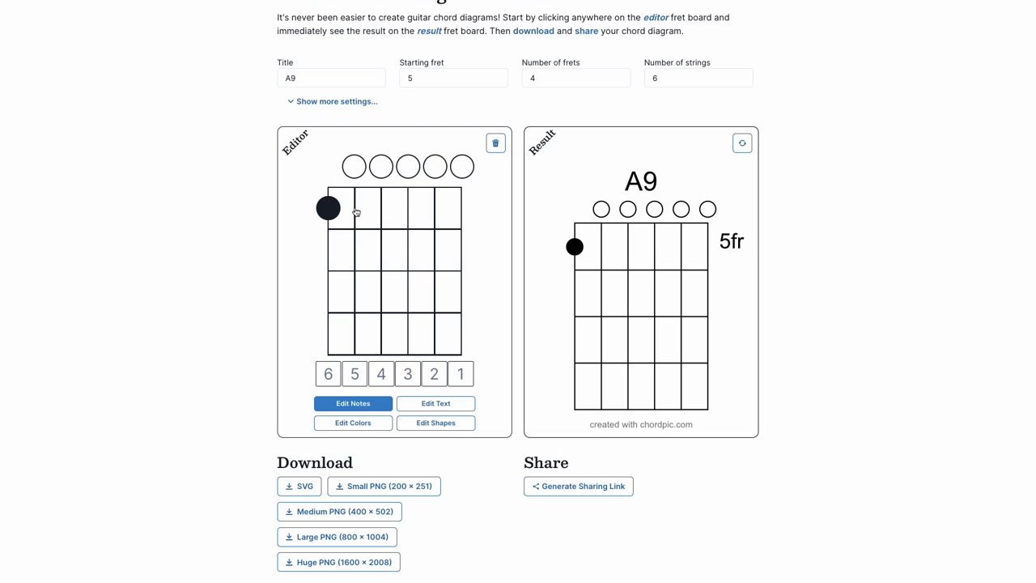
{"action": "left_click_drag", "start_coordinate": [335, 208], "coordinate": [463, 208]}
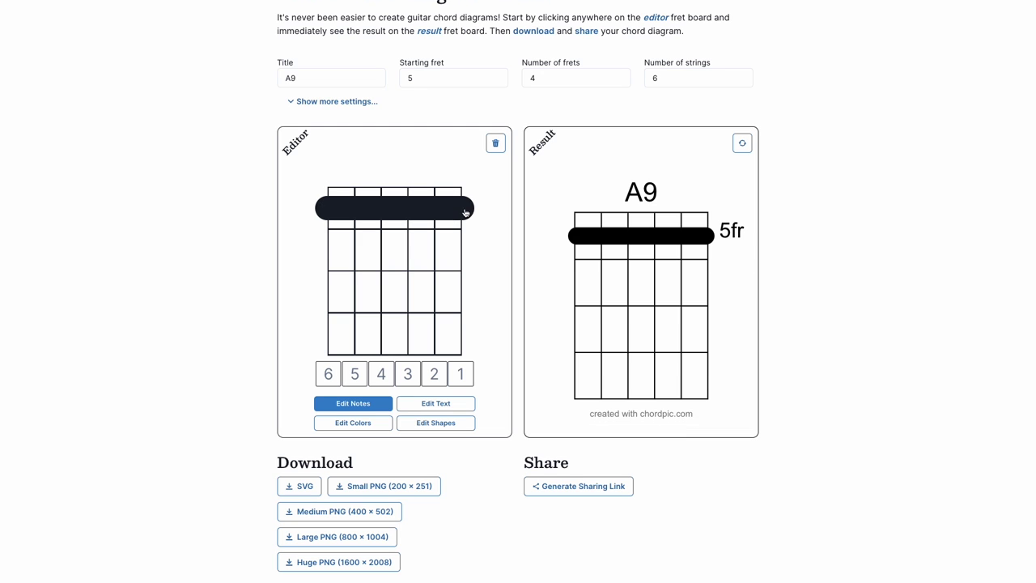
{"action": "left_click", "coordinate": [356, 297]}
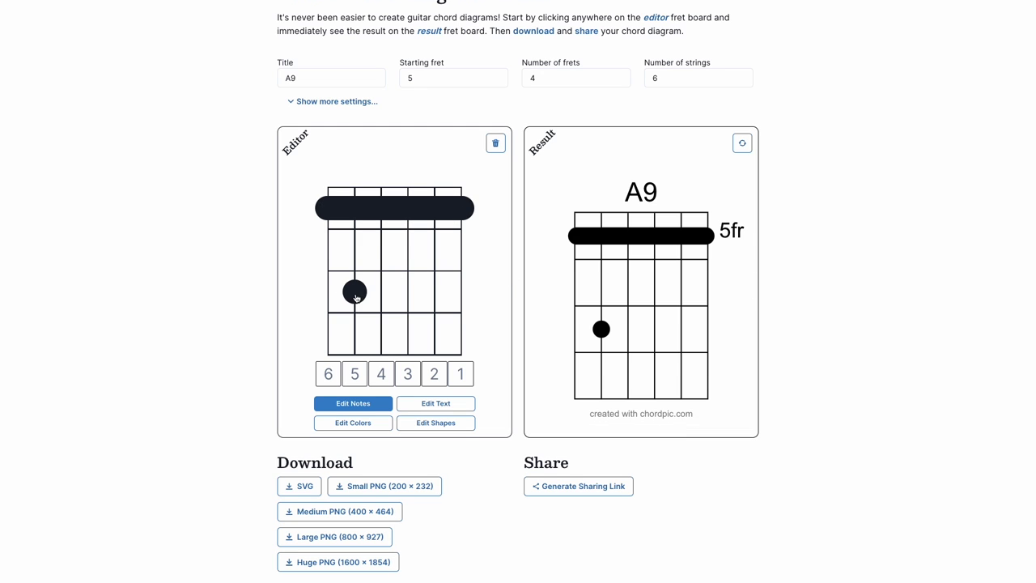
{"action": "left_click", "coordinate": [412, 256]}
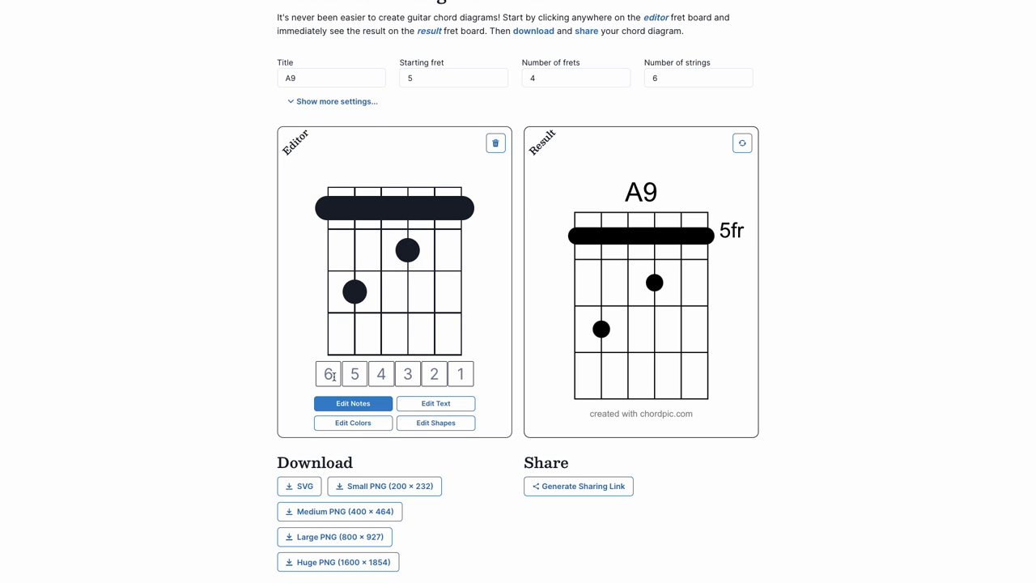
- Number the barre and dots as fingers, giving the string-5 dot 3 and the string-3 dot 2
{"action": "left_click", "coordinate": [433, 404]}
{"action": "left_click", "coordinate": [400, 208]}
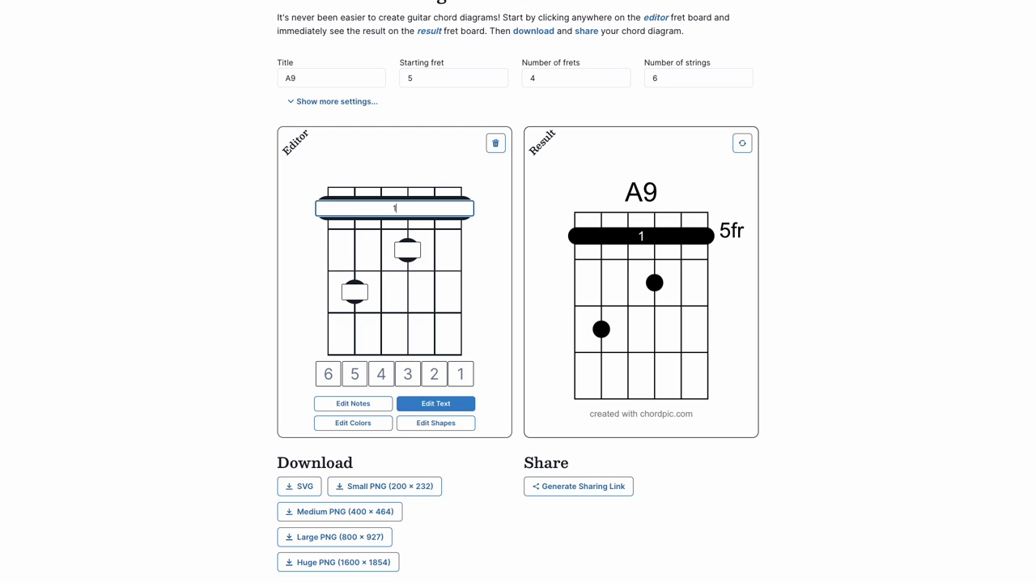
{"action": "left_click", "coordinate": [359, 291]}
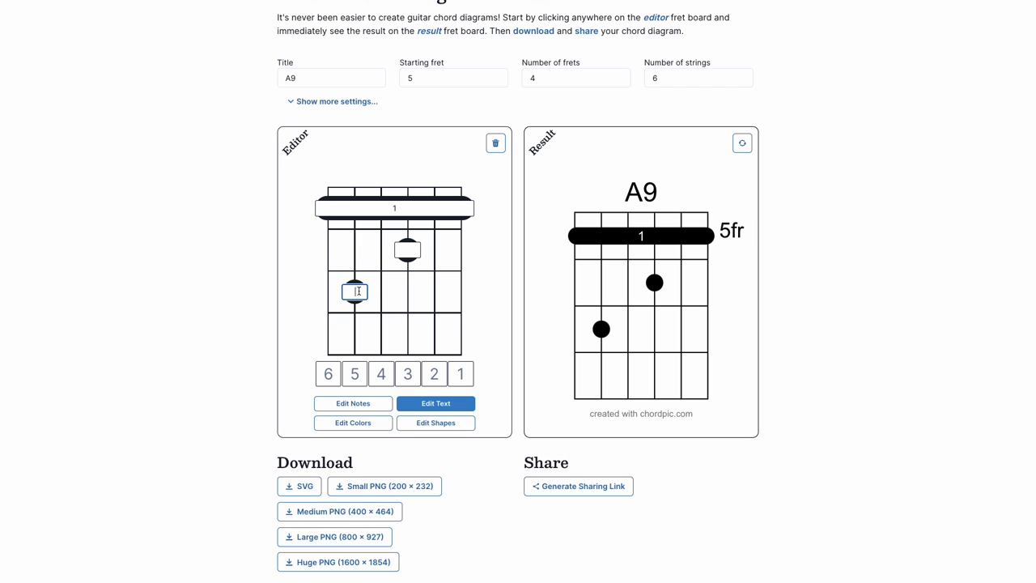
{"action": "type", "text": "3"}
{"action": "left_click", "coordinate": [406, 251]}
{"action": "type", "text": "2"}
- Label strings 6 through 3 with the intervals 1, 5, b7 and 3
{"action": "left_click", "coordinate": [330, 377]}
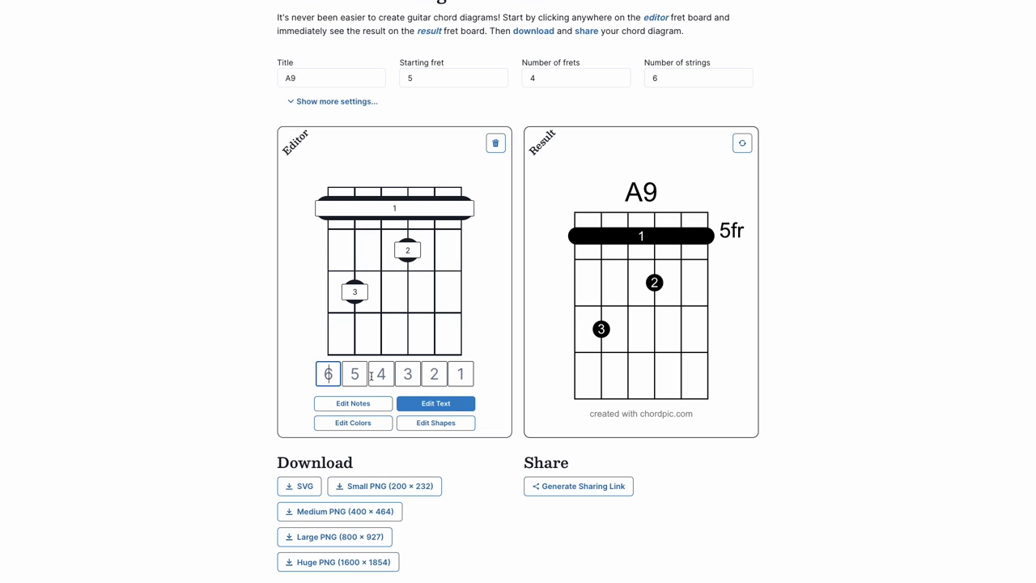
{"action": "type", "text": "1"}
{"action": "left_click", "coordinate": [355, 374]}
{"action": "type", "text": "5"}
{"action": "left_click", "coordinate": [380, 374]}
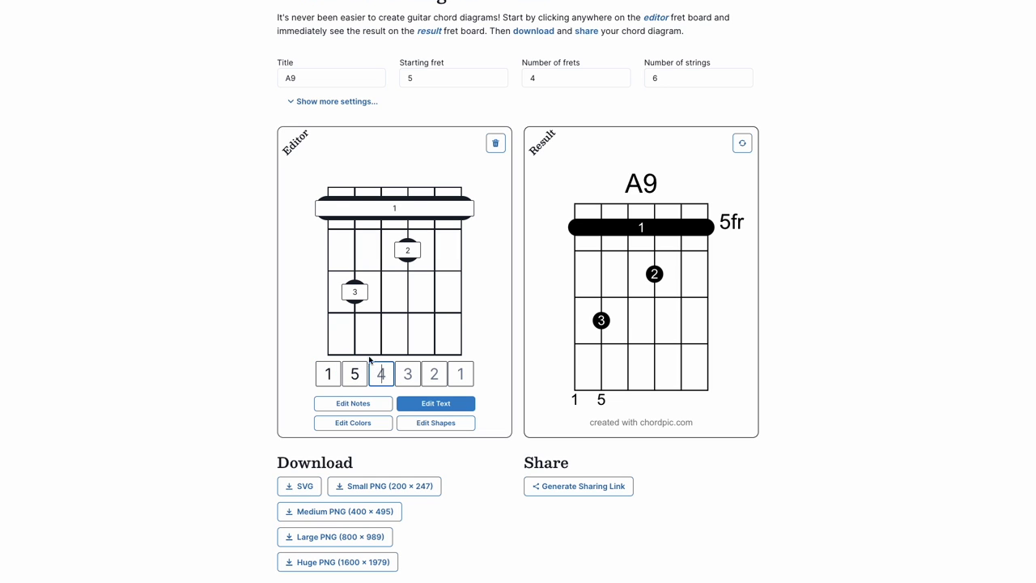
{"action": "type", "text": "b7"}
{"action": "left_click", "coordinate": [408, 373]}
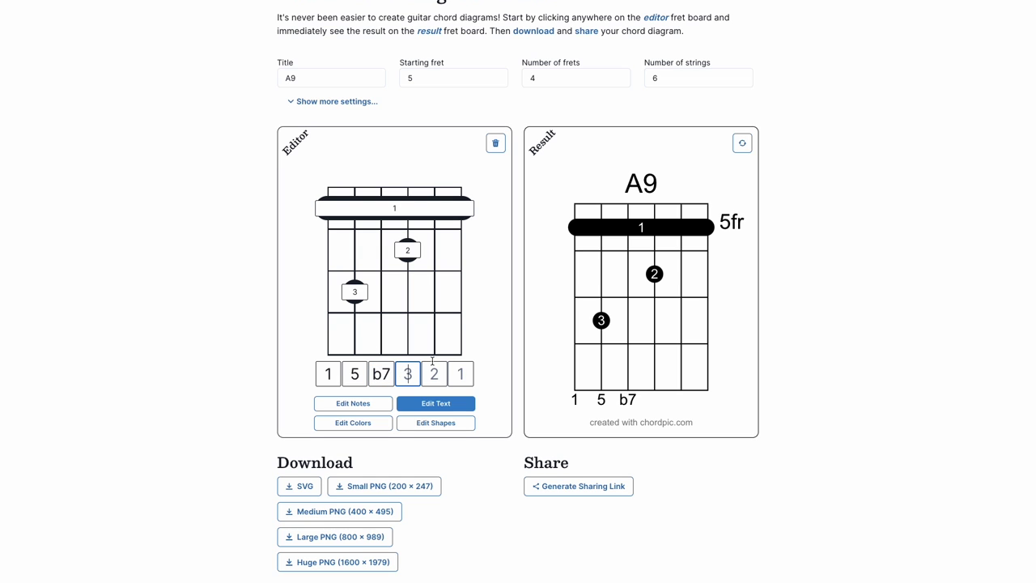
{"action": "type", "text": "3"}
{"action": "left_click", "coordinate": [443, 374]}
- Label string 2 with interval 5 and add a finger-4 dot on string 1 at fret 7
{"action": "type", "text": "5"}
{"action": "left_click", "coordinate": [463, 374]}
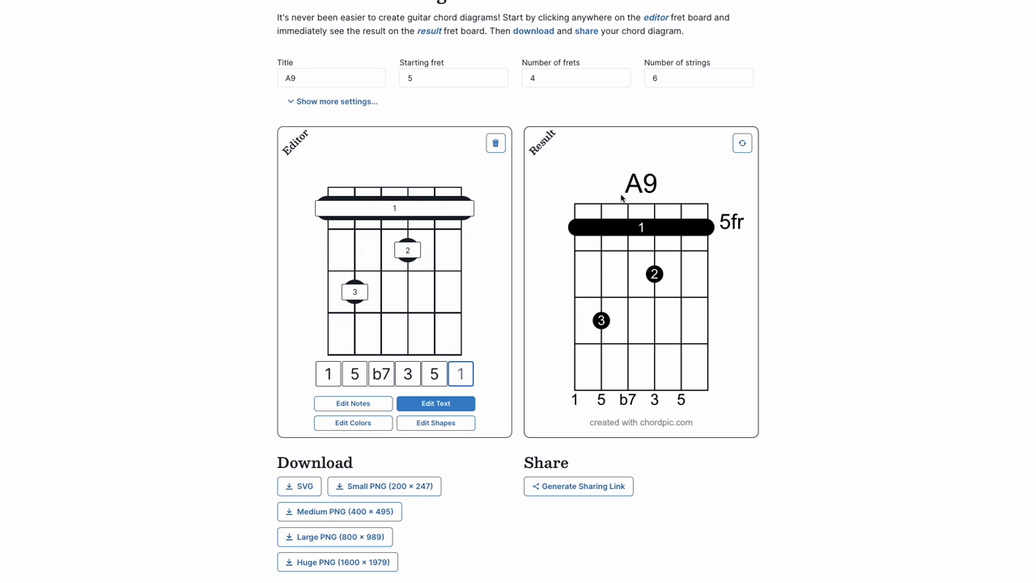
{"action": "left_click", "coordinate": [343, 404]}
{"action": "left_click", "coordinate": [463, 293]}
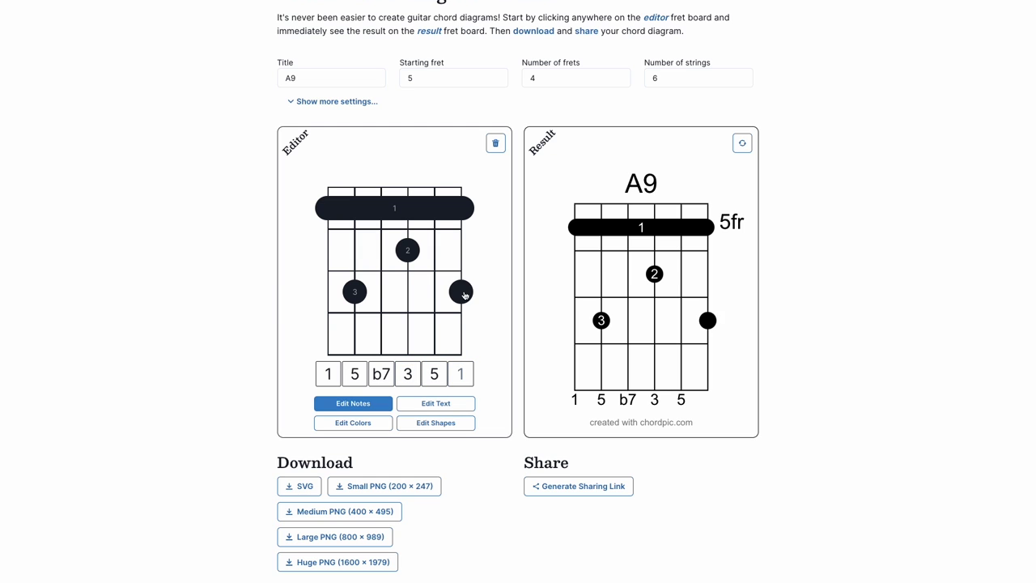
{"action": "left_click", "coordinate": [435, 403]}
{"action": "left_click", "coordinate": [462, 293]}
{"action": "type", "text": "4"}
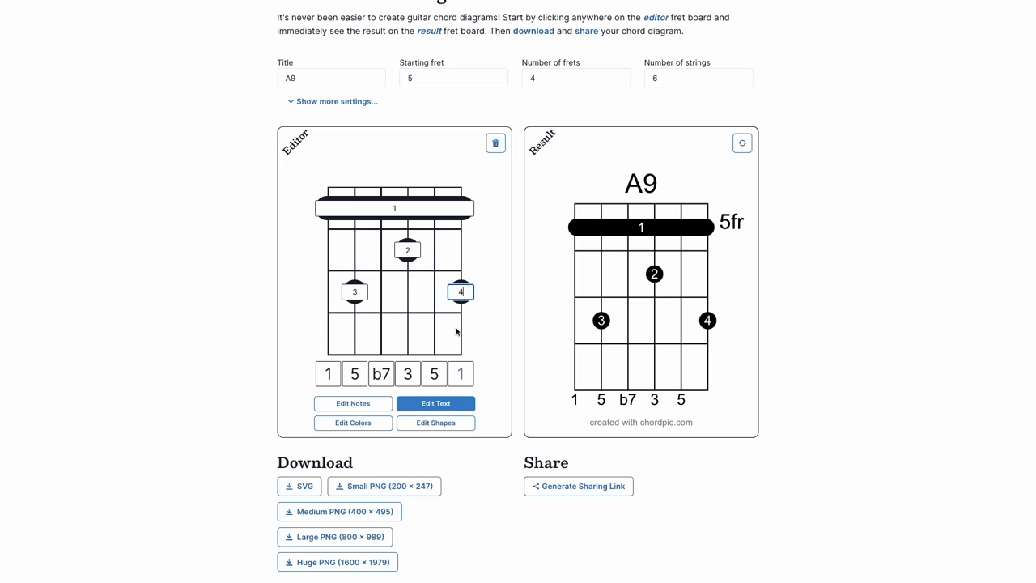
- Give string 1 the interval label 9 to finish the A9 labels
{"action": "left_click", "coordinate": [458, 376]}
{"action": "type", "text": "9"}
{"action": "left_click", "coordinate": [356, 403]}
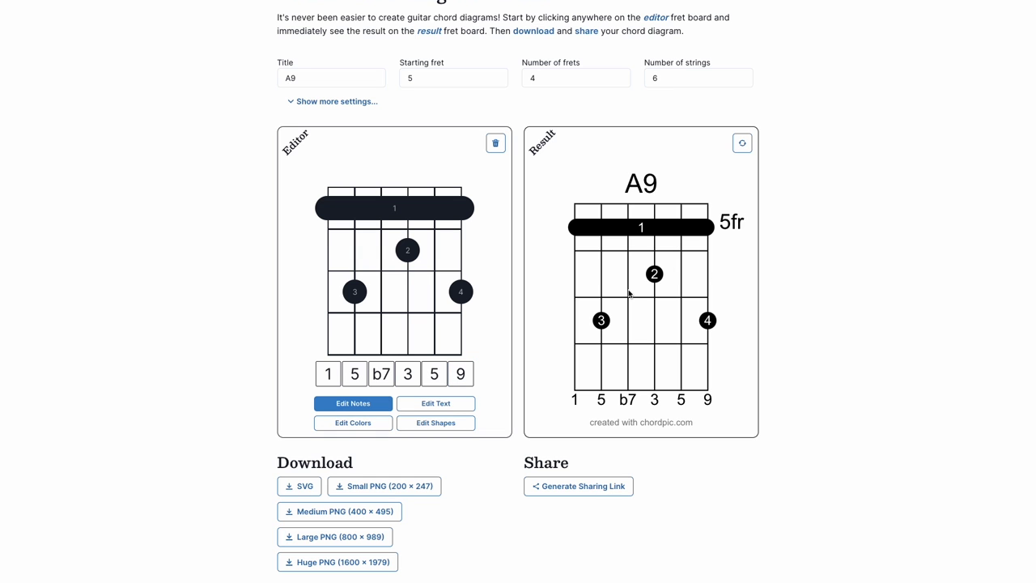
{"action": "scroll", "coordinate": [734, 234], "scroll_direction": "up", "scroll_amount": 1}
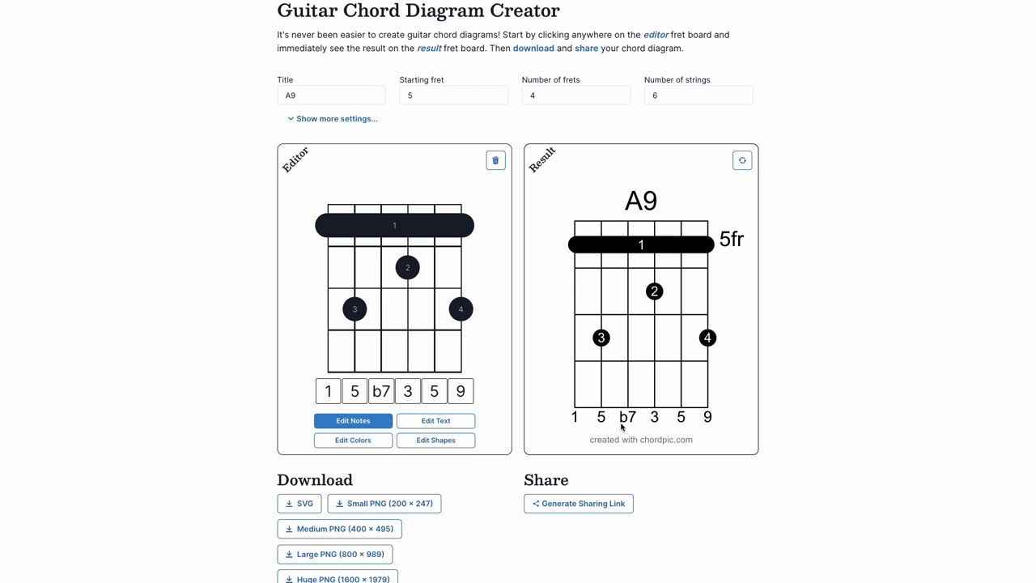
{"action": "scroll", "coordinate": [606, 300], "scroll_direction": "down", "scroll_amount": 1}
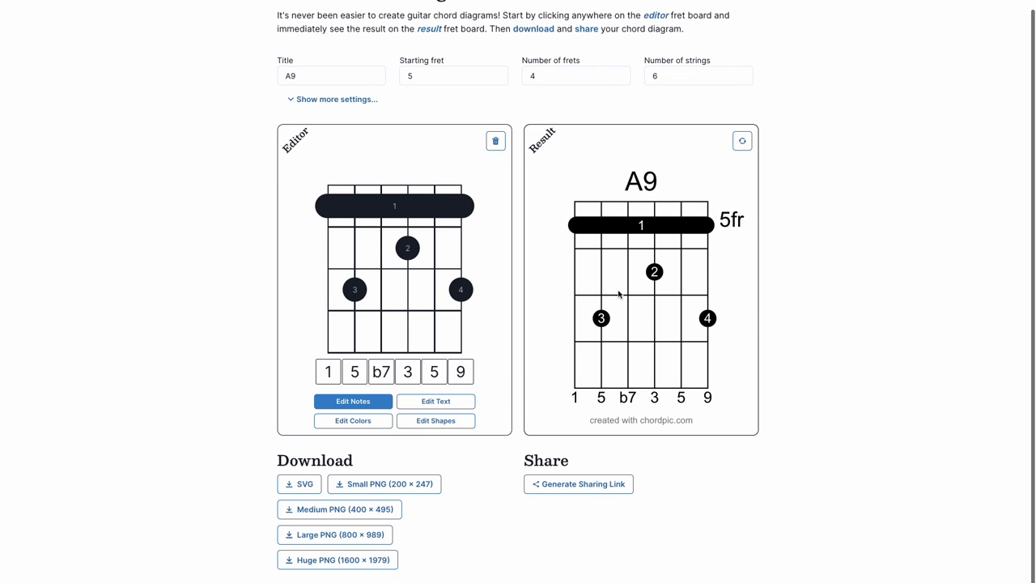
- Clear the interval labels from beneath the A9 diagram and generate its sharing link
{"action": "left_click", "coordinate": [742, 154]}
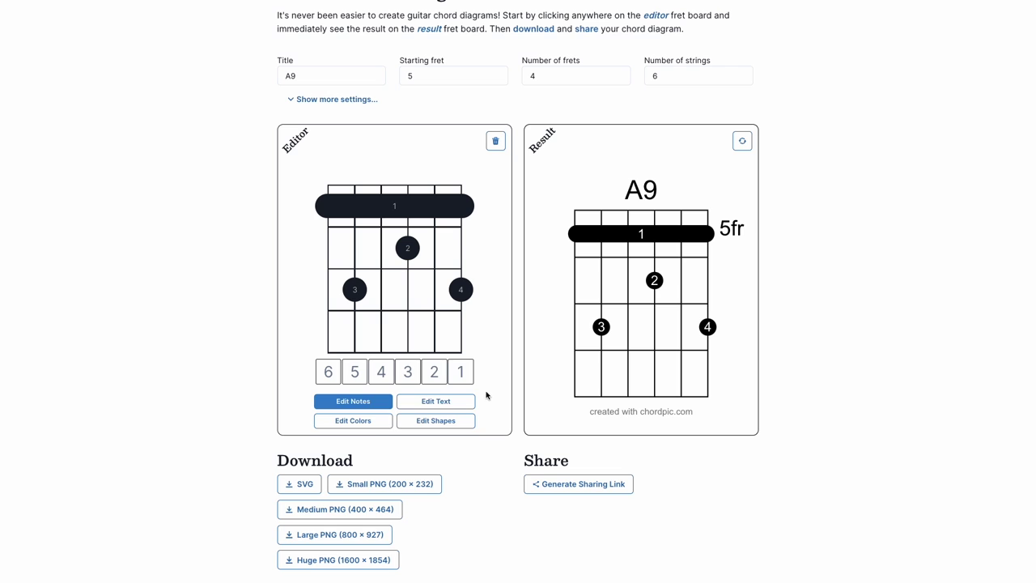
{"action": "scroll", "coordinate": [356, 484], "scroll_direction": "down", "scroll_amount": 1}
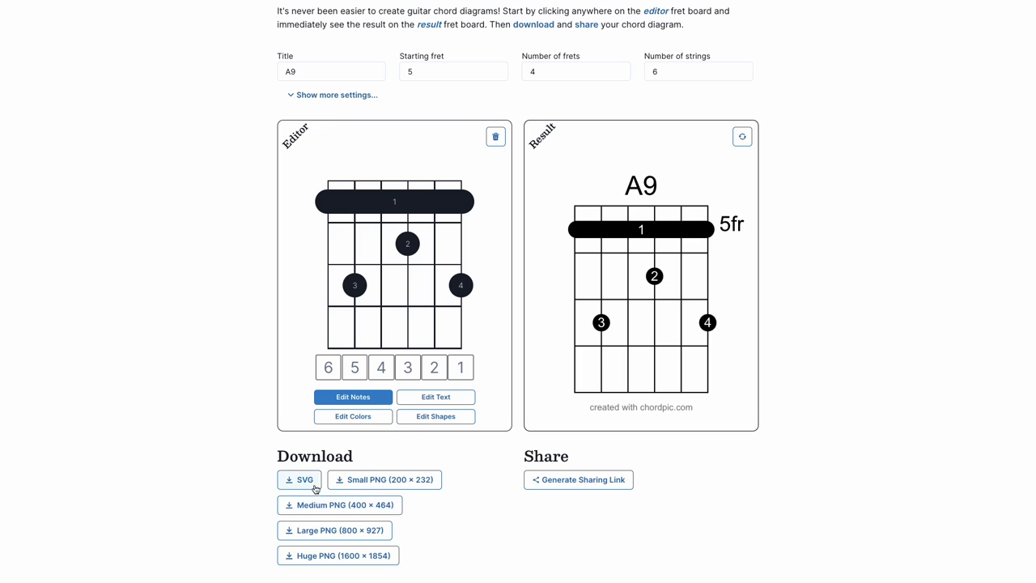
{"action": "left_click", "coordinate": [583, 484]}
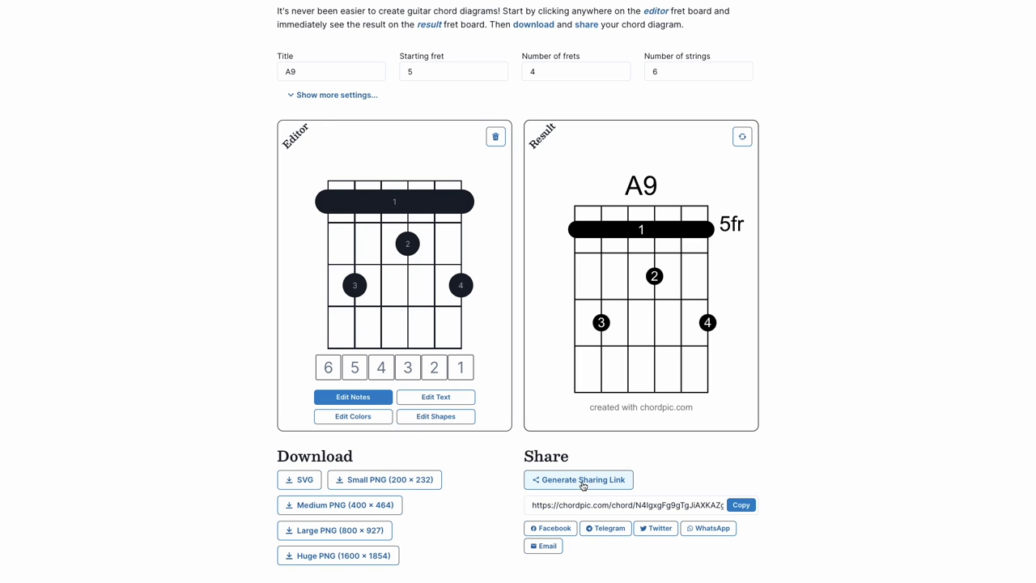
- Copy the A9 diagram's sharing link
{"action": "left_click", "coordinate": [743, 507]}
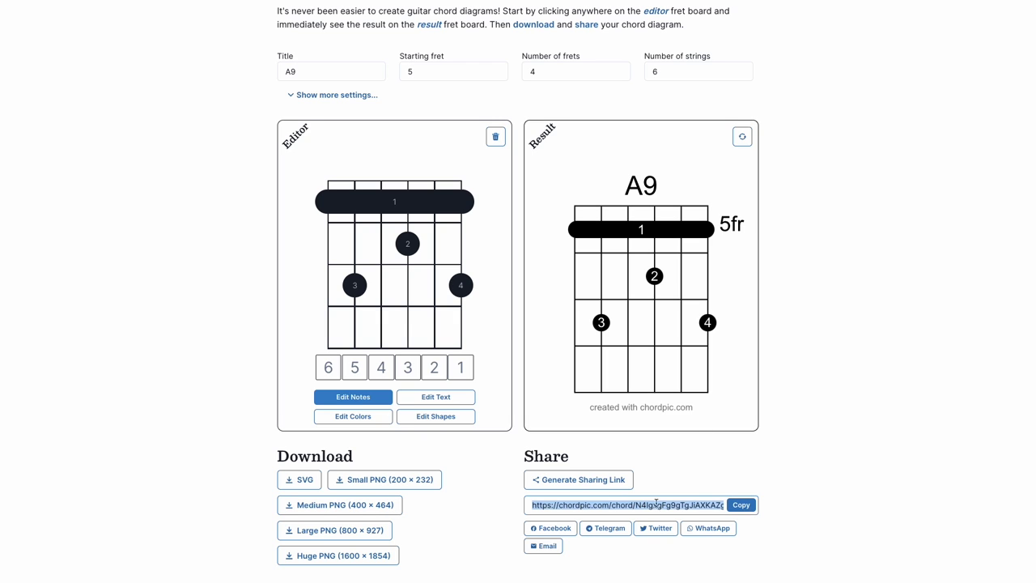
{"action": "left_click", "coordinate": [747, 510]}
- Show the extra settings, keep the Normal style, and nudge the stroke width slightly thicker
{"action": "scroll", "coordinate": [554, 335], "scroll_direction": "up", "scroll_amount": 1}
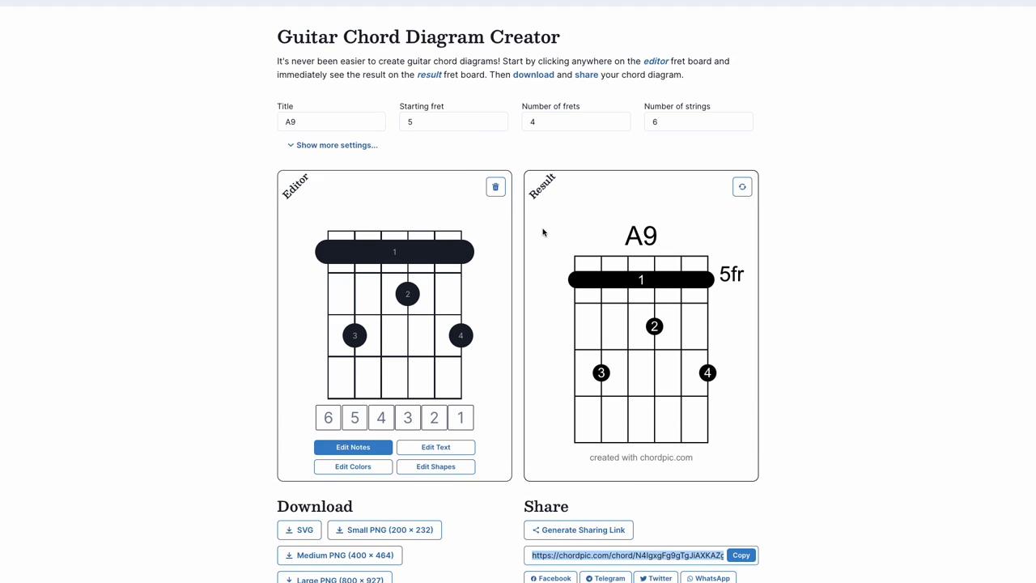
{"action": "scroll", "coordinate": [507, 258], "scroll_direction": "down", "scroll_amount": 1}
{"action": "scroll", "coordinate": [807, 352], "scroll_direction": "up", "scroll_amount": 1}
{"action": "left_click", "coordinate": [358, 147]}
{"action": "left_click", "coordinate": [435, 168]}
{"action": "left_click", "coordinate": [335, 170]}
{"action": "left_click", "coordinate": [340, 167]}
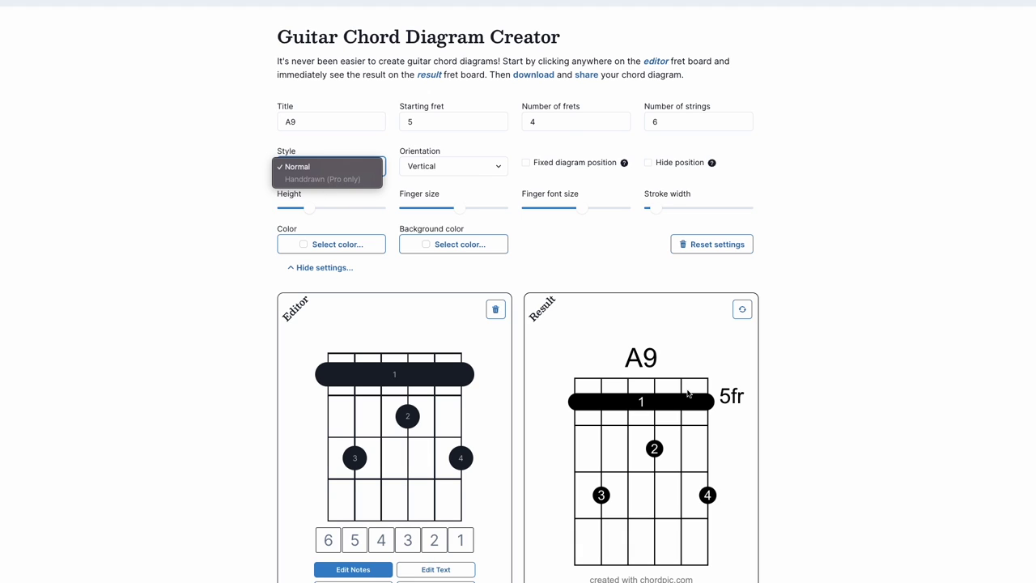
{"action": "left_click", "coordinate": [211, 194]}
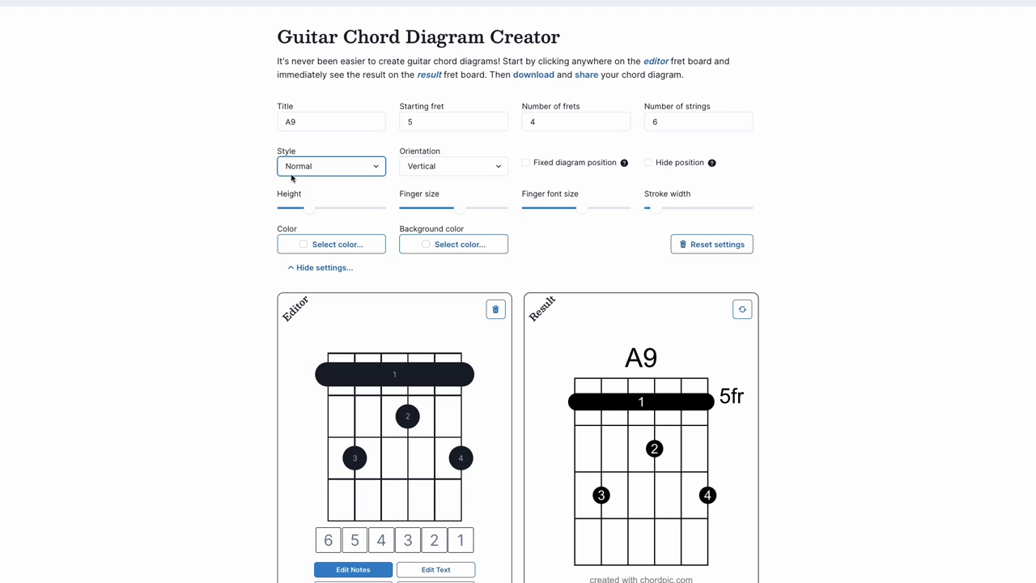
{"action": "left_click", "coordinate": [366, 170]}
{"action": "left_click", "coordinate": [219, 231]}
{"action": "mouse_move", "coordinate": [659, 209]}
{"action": "left_mouse_down"}
{"action": "mouse_move", "coordinate": [693, 208]}
{"action": "mouse_move", "coordinate": [676, 212]}
{"action": "left_mouse_up"}
{"action": "left_click", "coordinate": [328, 269]}
- Reset the chord and place six dots: strings 4 and 3 at fret 6, the others at fret 7
{"action": "left_click", "coordinate": [497, 188]}
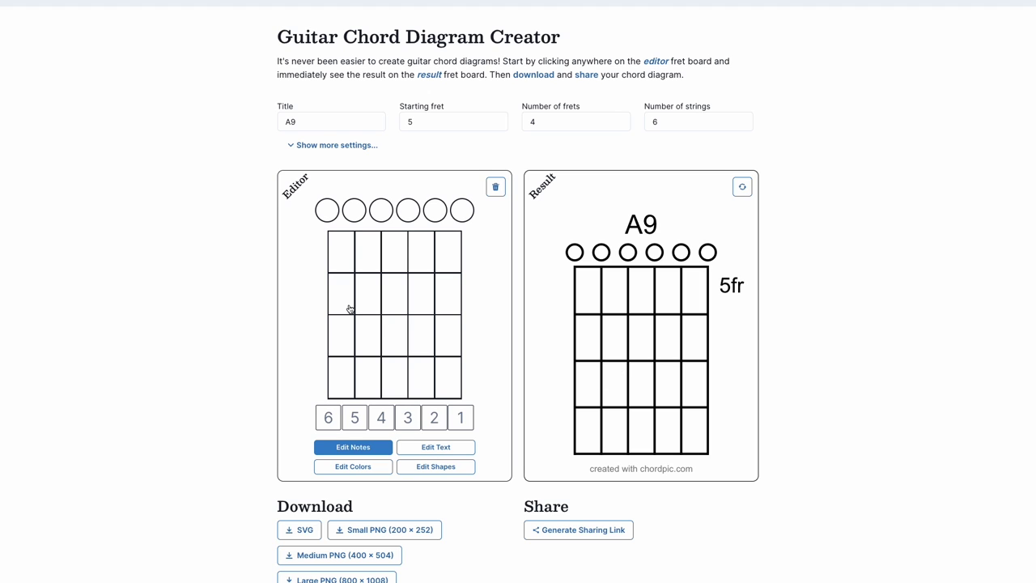
{"action": "left_click", "coordinate": [354, 334]}
{"action": "left_click", "coordinate": [381, 293]}
{"action": "left_click", "coordinate": [408, 294]}
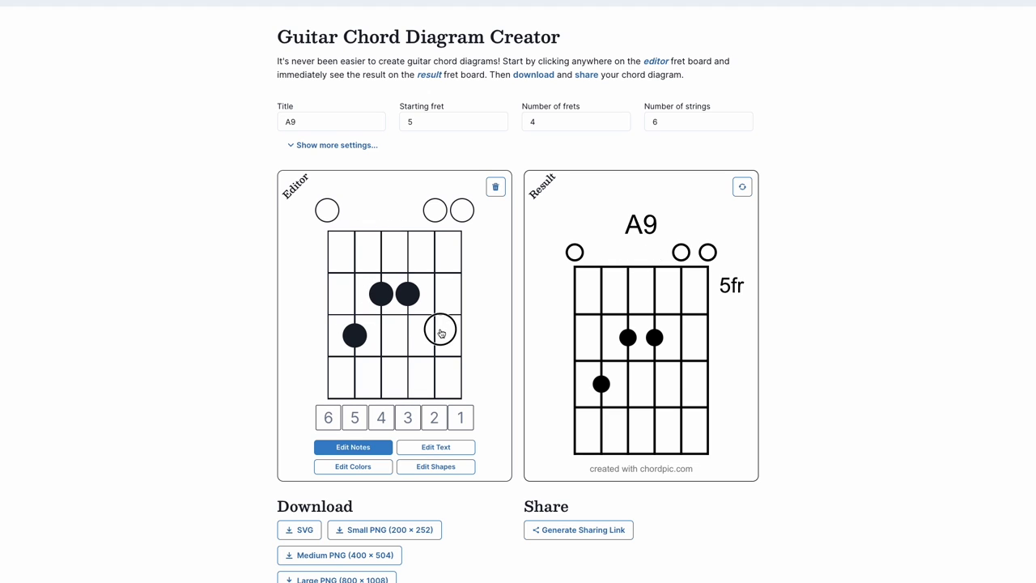
{"action": "left_click", "coordinate": [441, 333]}
{"action": "left_click", "coordinate": [462, 335]}
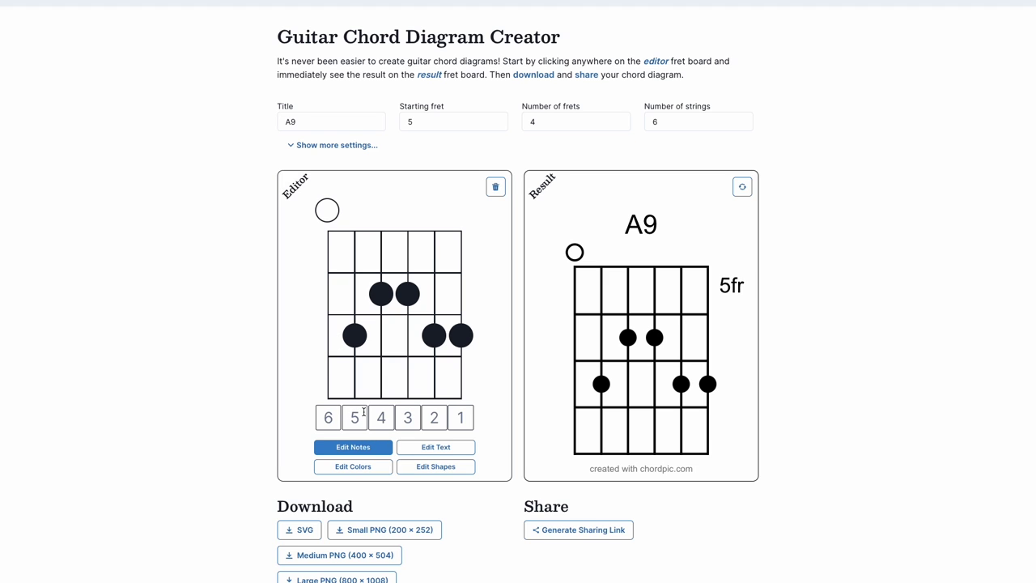
{"action": "left_click", "coordinate": [339, 335]}
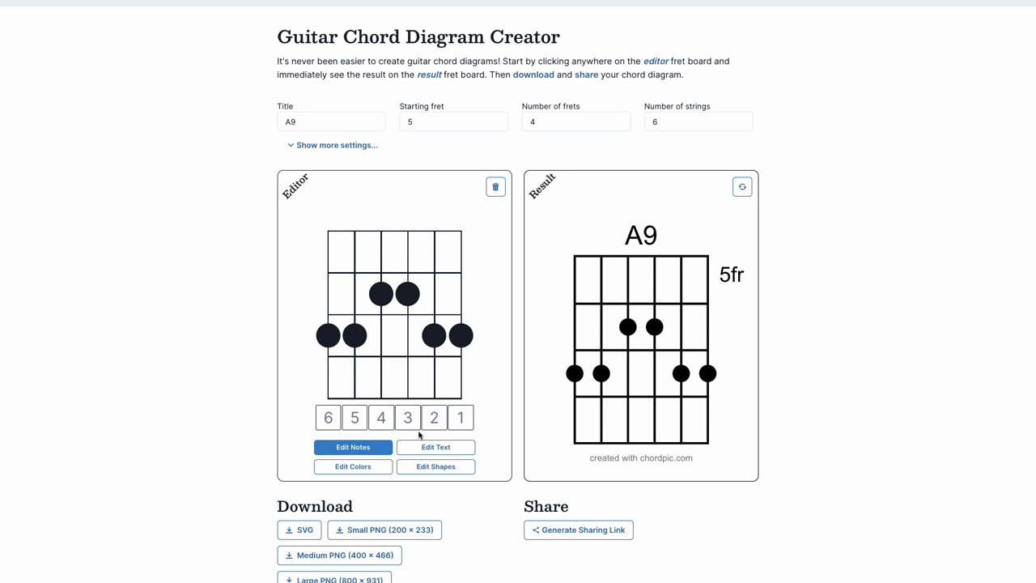
{"action": "left_click", "coordinate": [348, 465]}
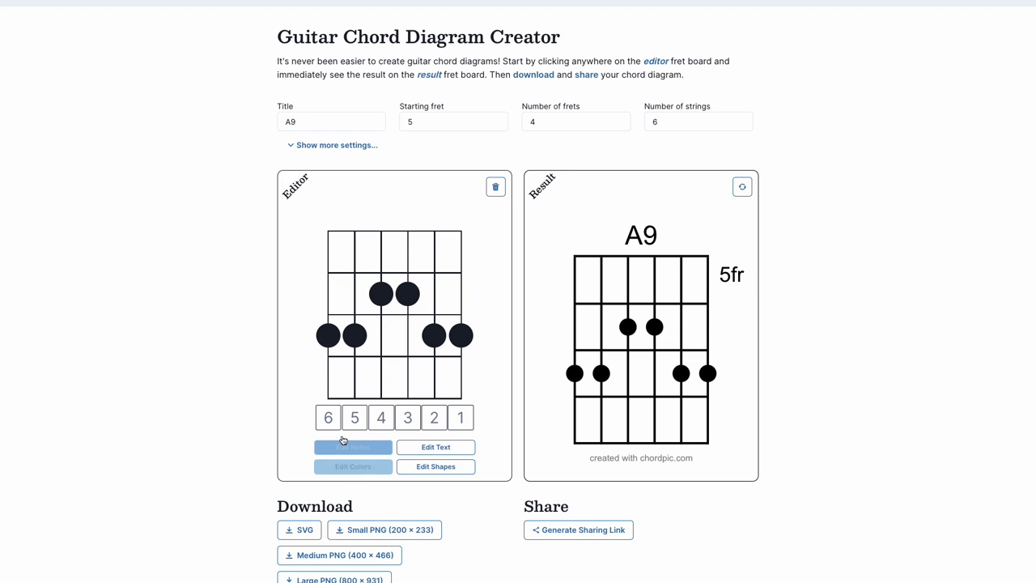
- Colour the sixth-string dot grey
{"action": "left_click", "coordinate": [330, 340]}
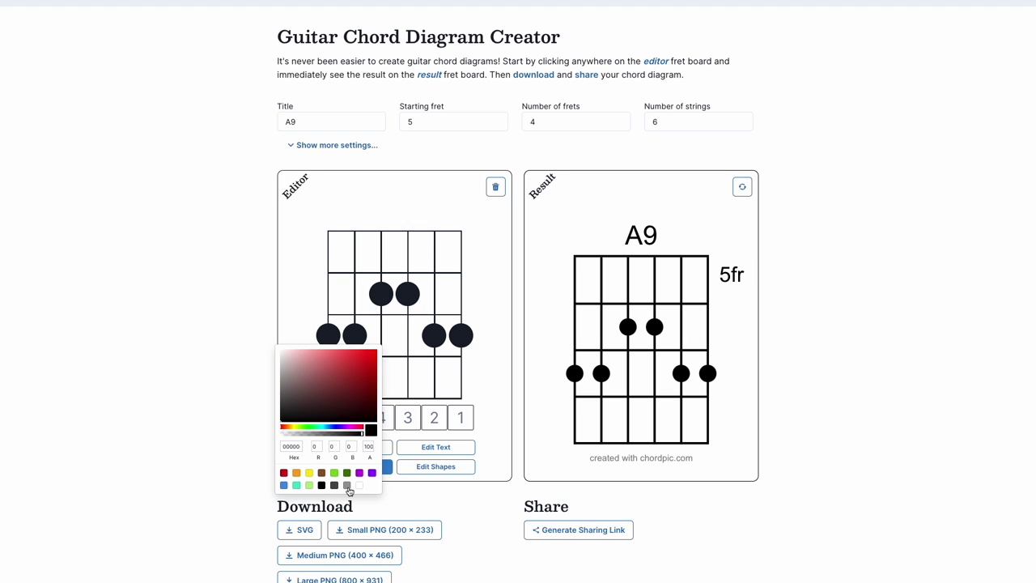
{"action": "left_click", "coordinate": [347, 485]}
{"action": "left_click", "coordinate": [289, 319]}
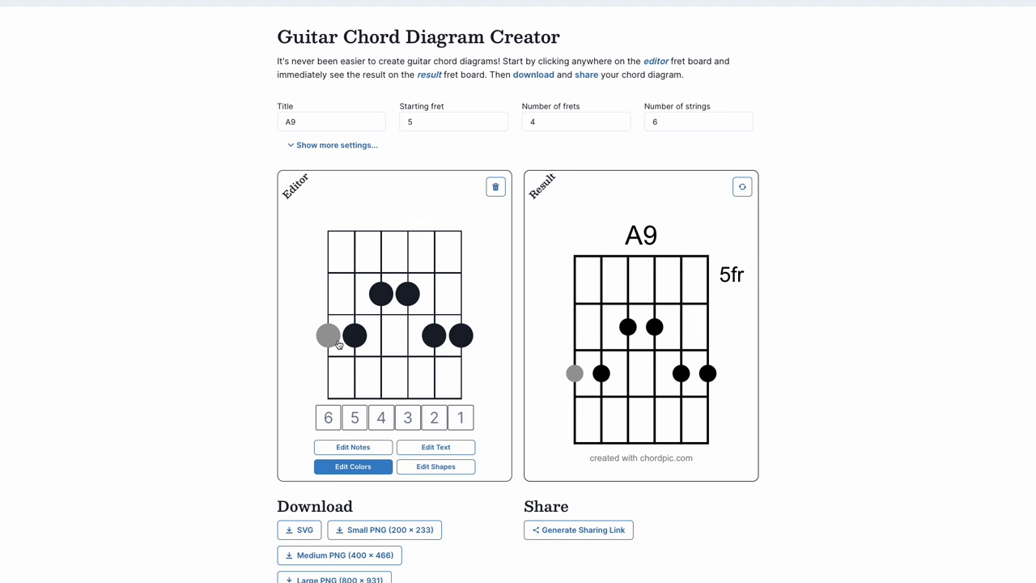
- Label the dots 5, 1, 3, 6, 9, 5 from string 6 to string 1
{"action": "left_click", "coordinate": [426, 448]}
{"action": "left_click", "coordinate": [354, 335]}
{"action": "type", "text": "1"}
{"action": "left_click", "coordinate": [381, 293]}
{"action": "type", "text": "3"}
{"action": "left_click", "coordinate": [404, 294]}
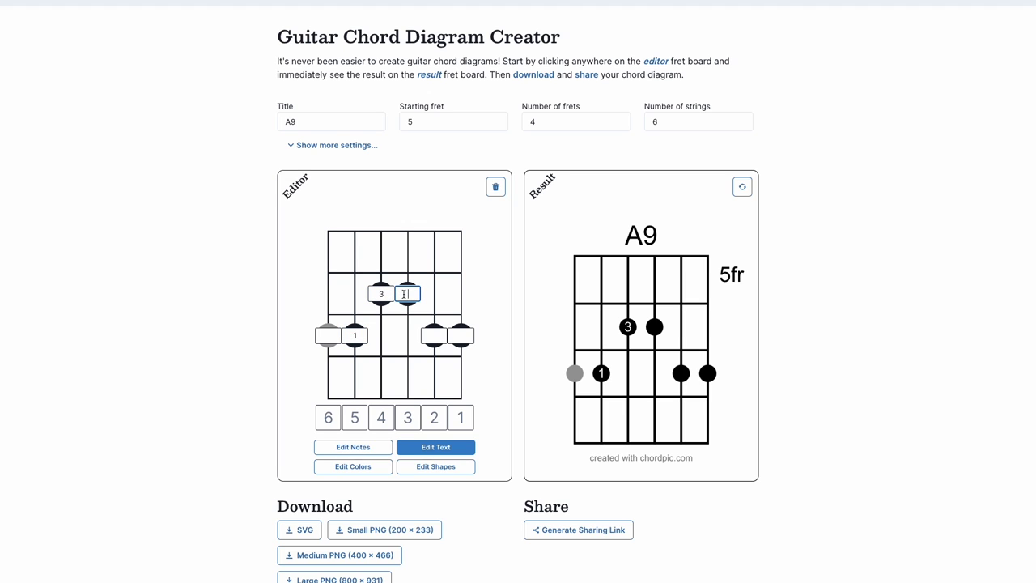
{"action": "type", "text": "6"}
{"action": "left_click", "coordinate": [433, 335]}
{"action": "type", "text": "9"}
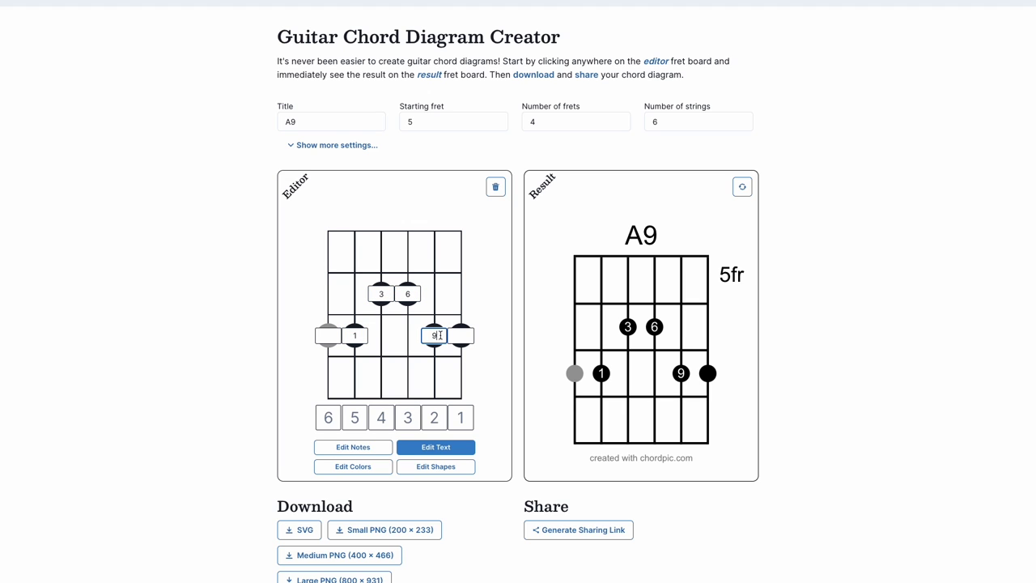
{"action": "left_click", "coordinate": [456, 335]}
{"action": "type", "text": "5"}
{"action": "left_click", "coordinate": [327, 335]}
{"action": "type", "text": "5"}
{"action": "left_click", "coordinate": [392, 451]}
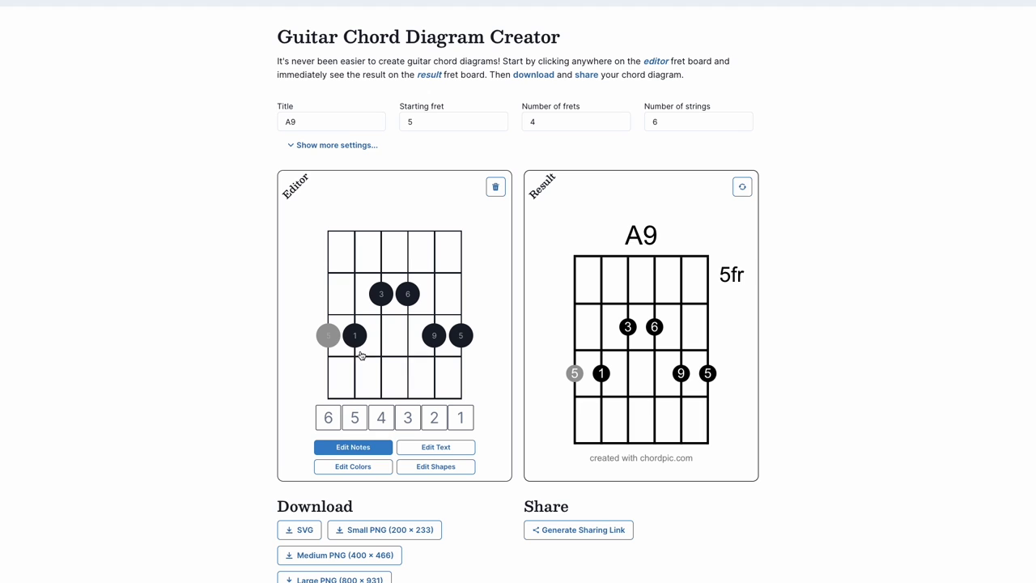
- Change the diagram title from A9 to C6/9
{"action": "double_click", "coordinate": [343, 121]}
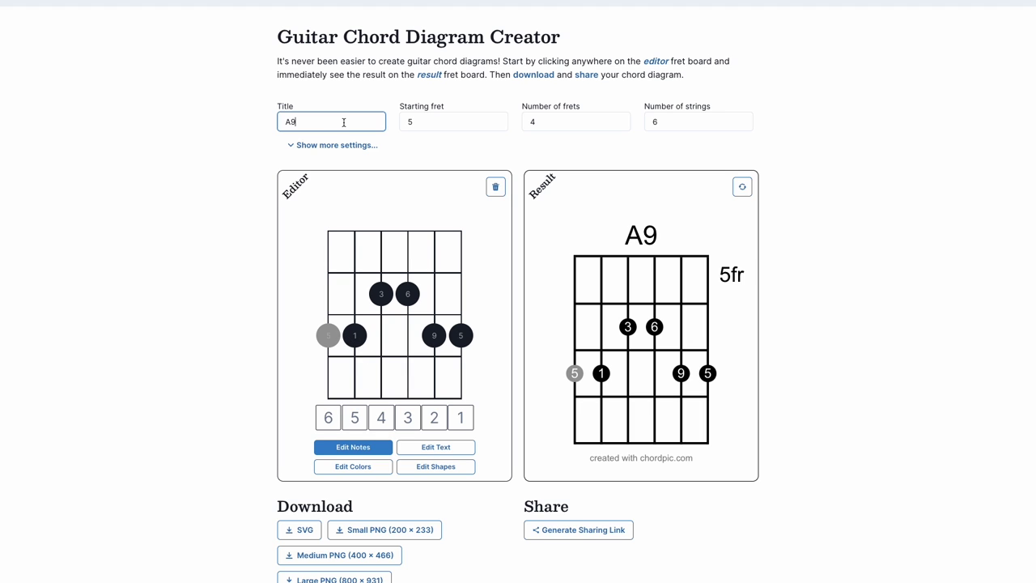
{"action": "type", "text": "C"}
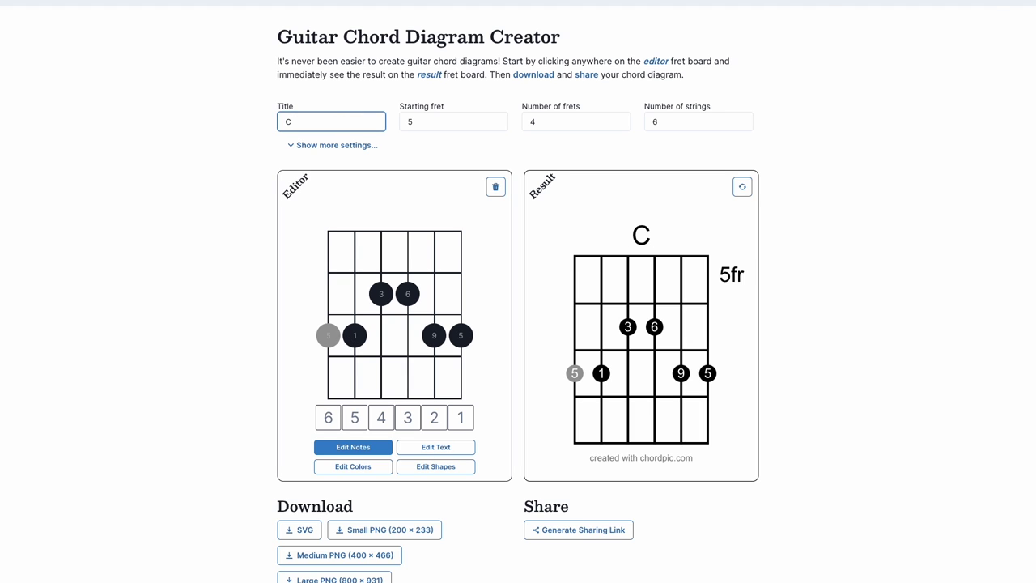
{"action": "type", "text": "6/9"}
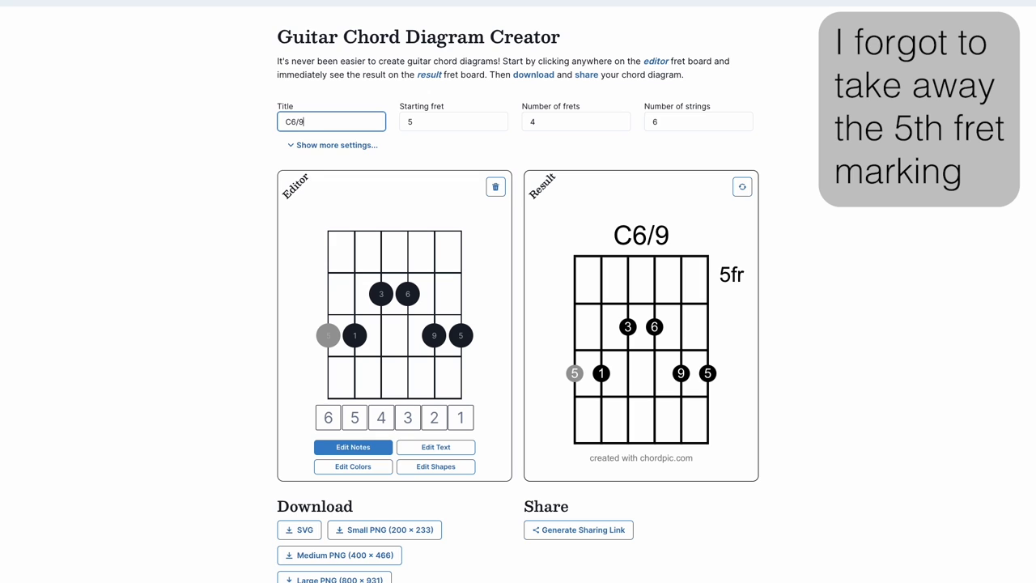
{"action": "key", "text": "BackSpace"}
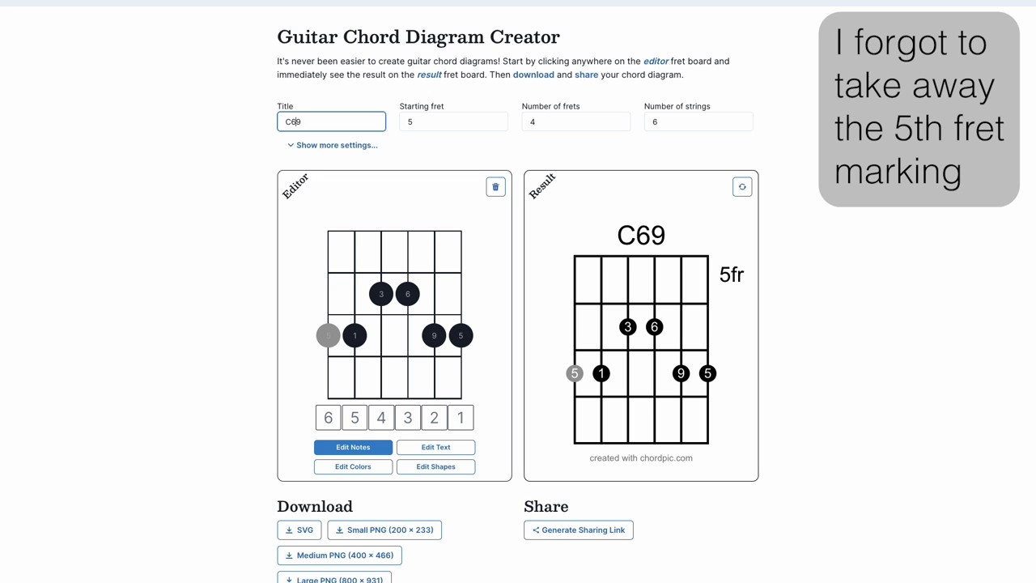
{"action": "type", "text": "/"}
{"action": "left_click", "coordinate": [230, 340]}
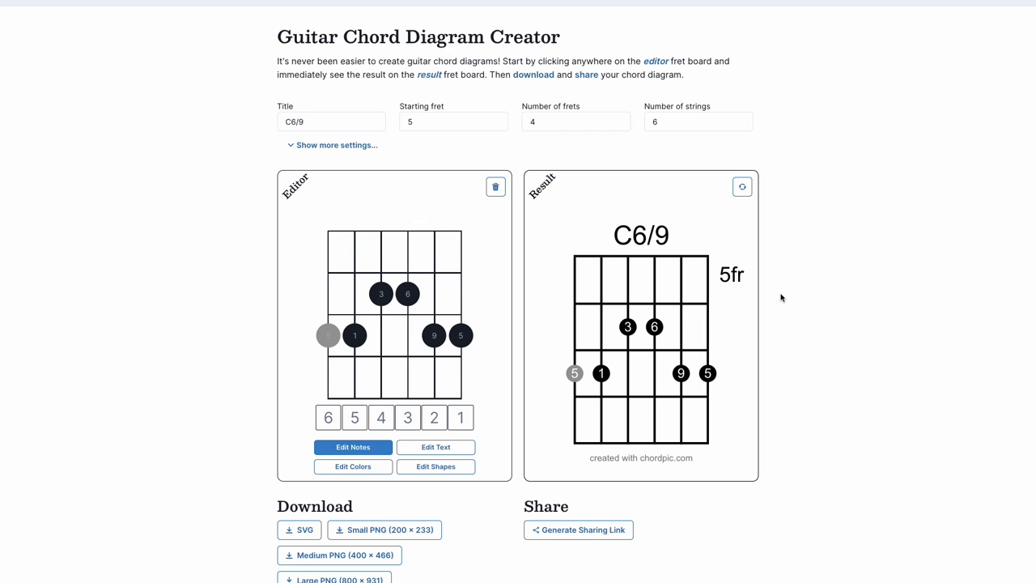
{"action": "scroll", "coordinate": [782, 297], "scroll_direction": "down", "scroll_amount": 1}
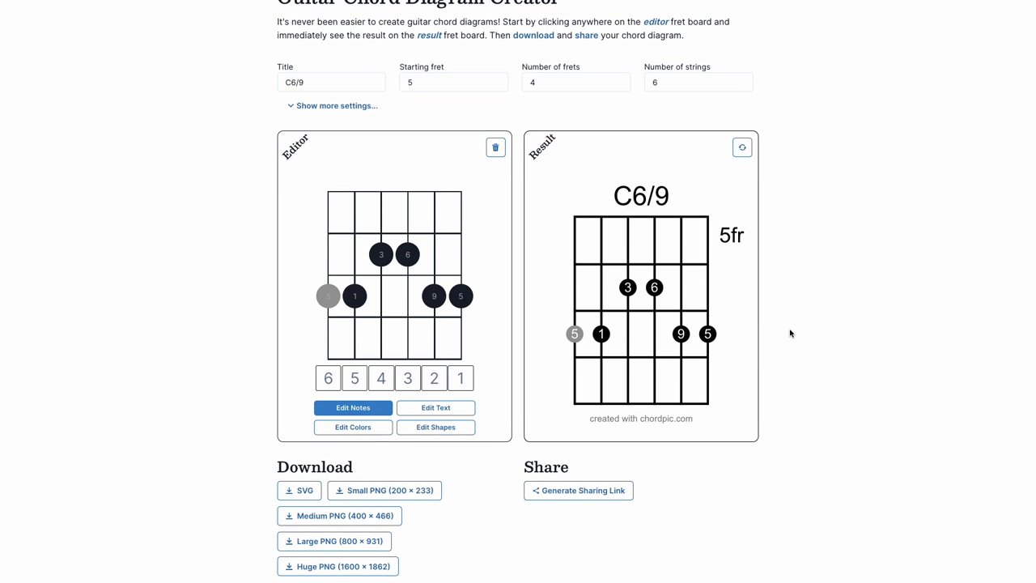
{"action": "scroll", "coordinate": [790, 333], "scroll_direction": "up", "scroll_amount": 1}
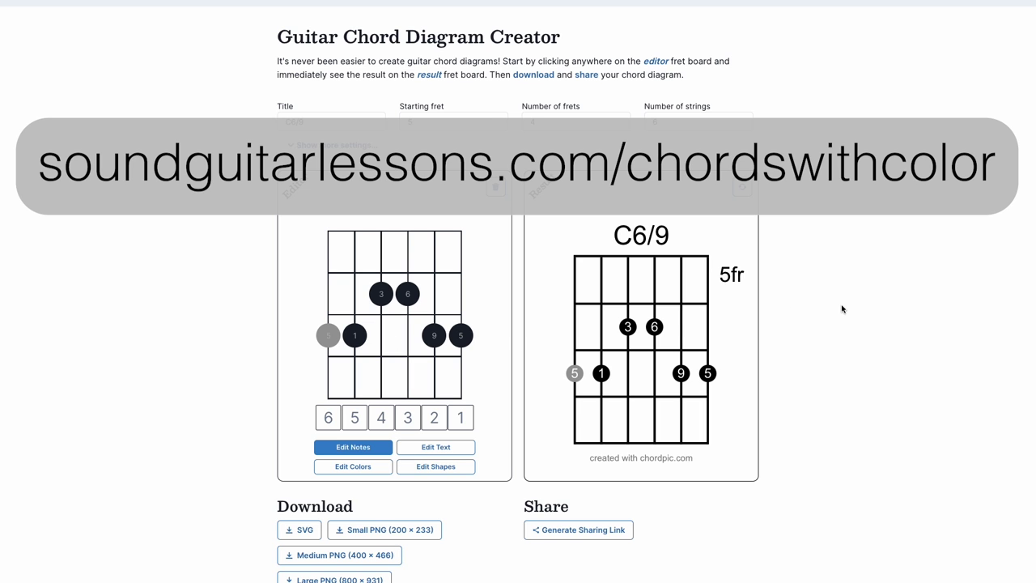
{"action": "scroll", "coordinate": [819, 309], "scroll_direction": "down", "scroll_amount": 1}
{"action": "scroll", "coordinate": [243, 233], "scroll_direction": "up", "scroll_amount": 1}
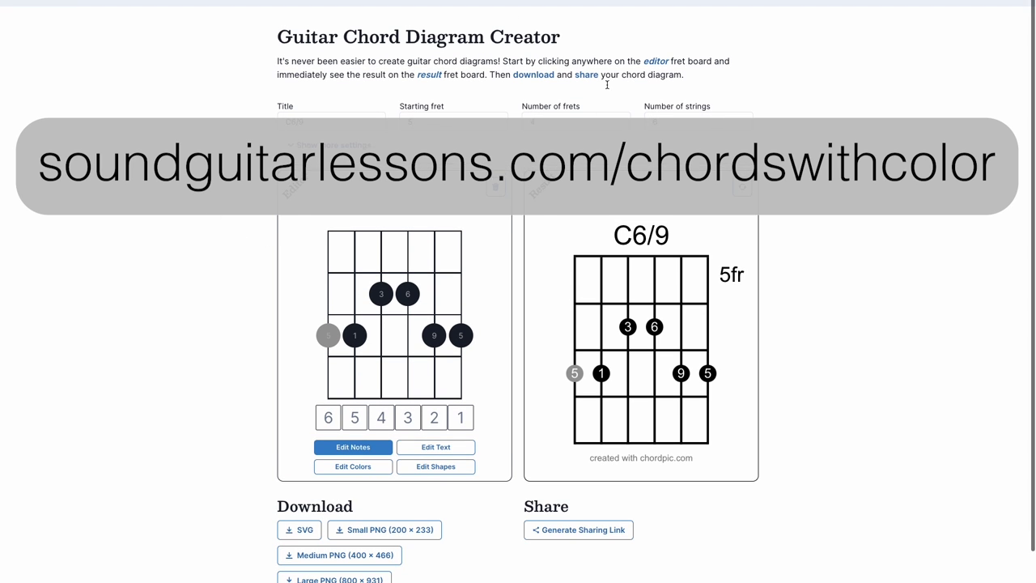
{"action": "scroll", "coordinate": [537, 394], "scroll_direction": "down", "scroll_amount": 1}
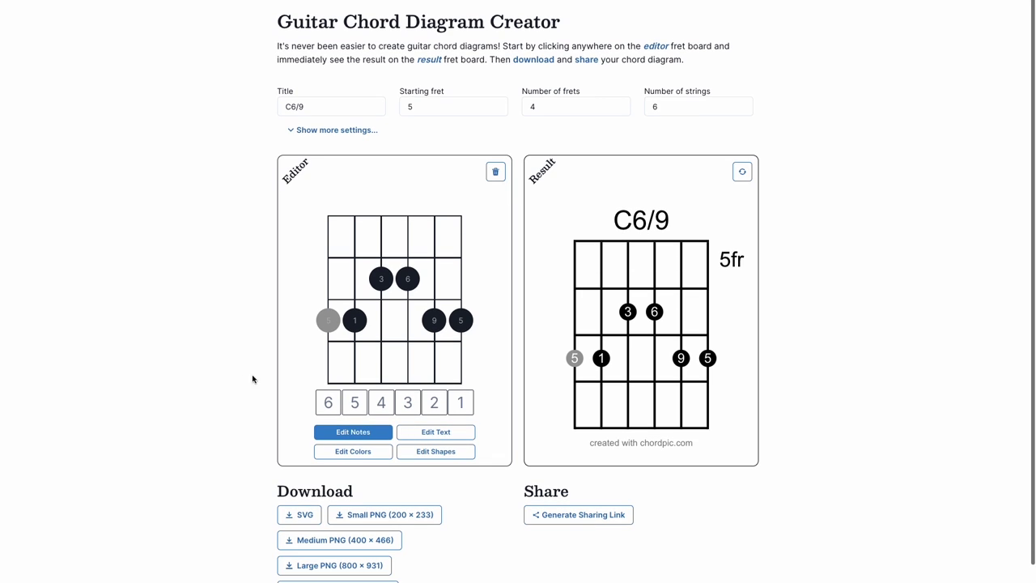
{"action": "scroll", "coordinate": [416, 375], "scroll_direction": "down", "scroll_amount": 3}
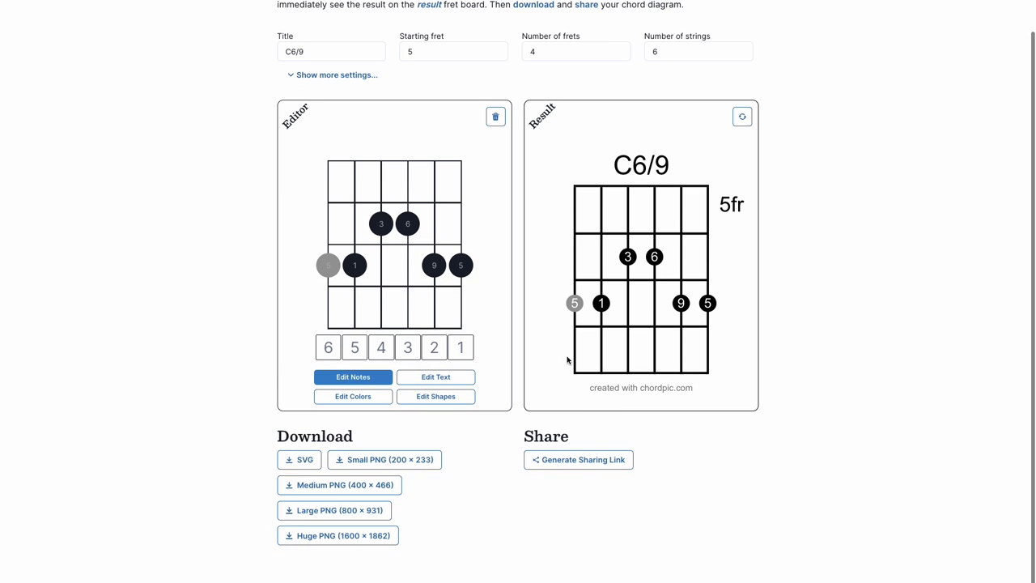
{"action": "scroll", "coordinate": [183, 427], "scroll_direction": "up", "scroll_amount": 4}
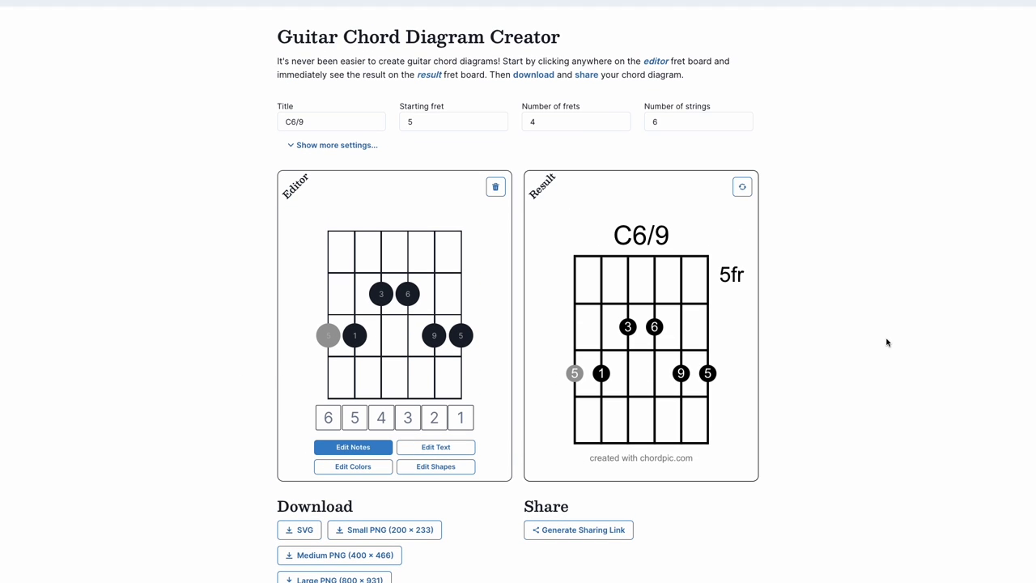